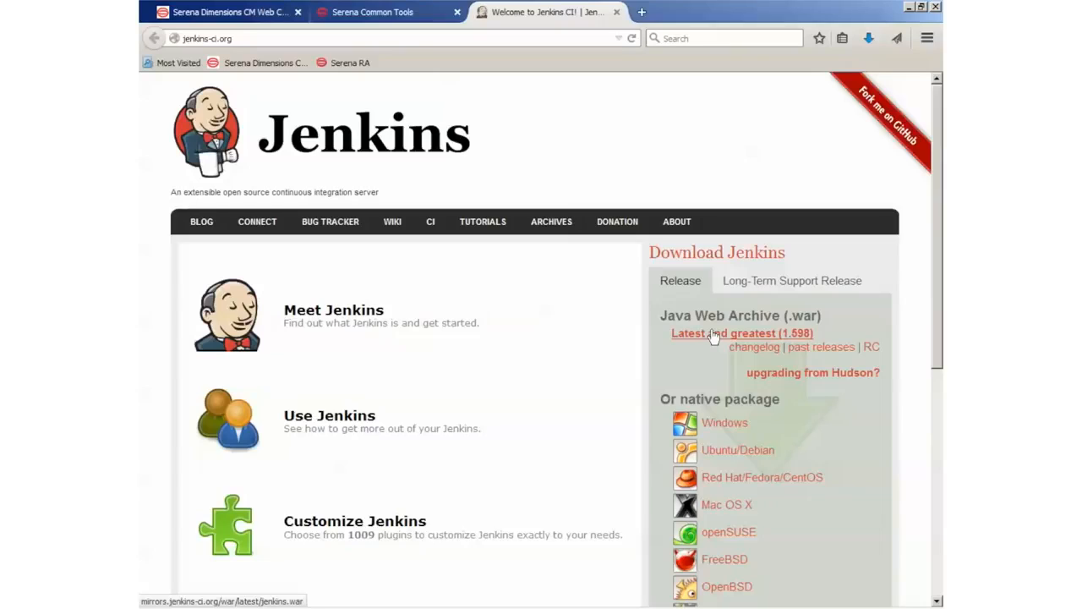
- Switch from Firefox to the Downloads folder window showing jenkins.war
{"action": "key", "text": "alt+Tab"}
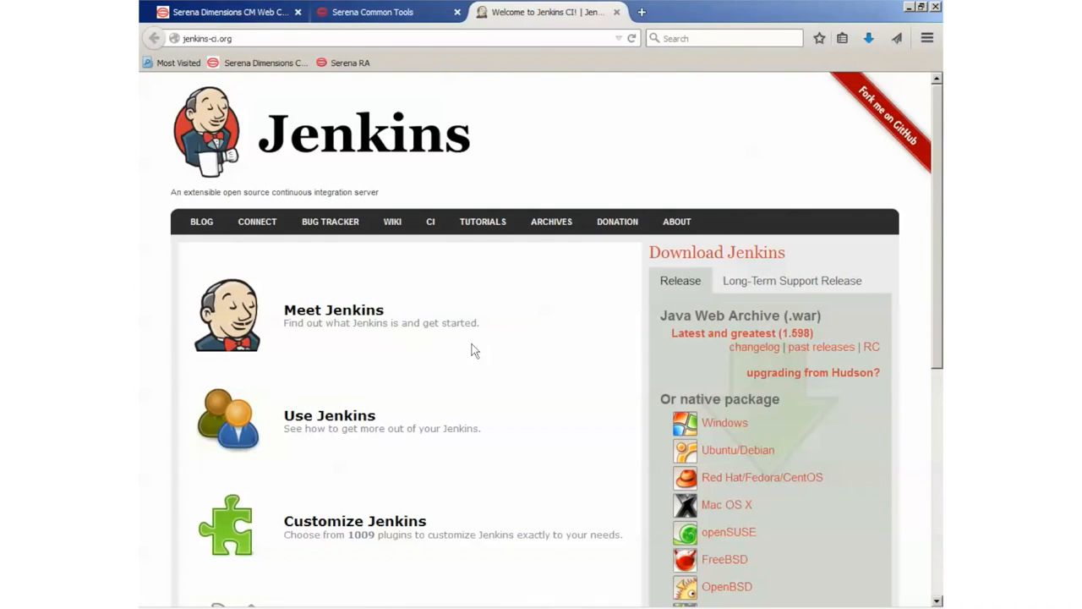
{"action": "key", "text": "alt+Tab"}
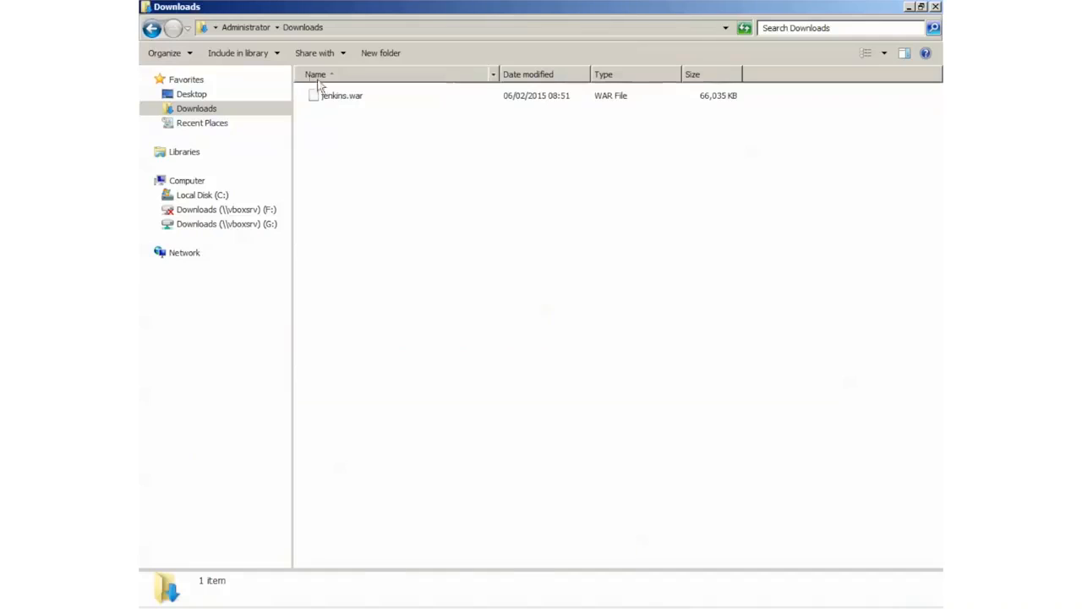
- Copy jenkins.war from Downloads and paste it into Serena's Tomcat 7.0 webapps folder
{"action": "right_click", "coordinate": [331, 98]}
{"action": "left_click", "coordinate": [357, 240]}
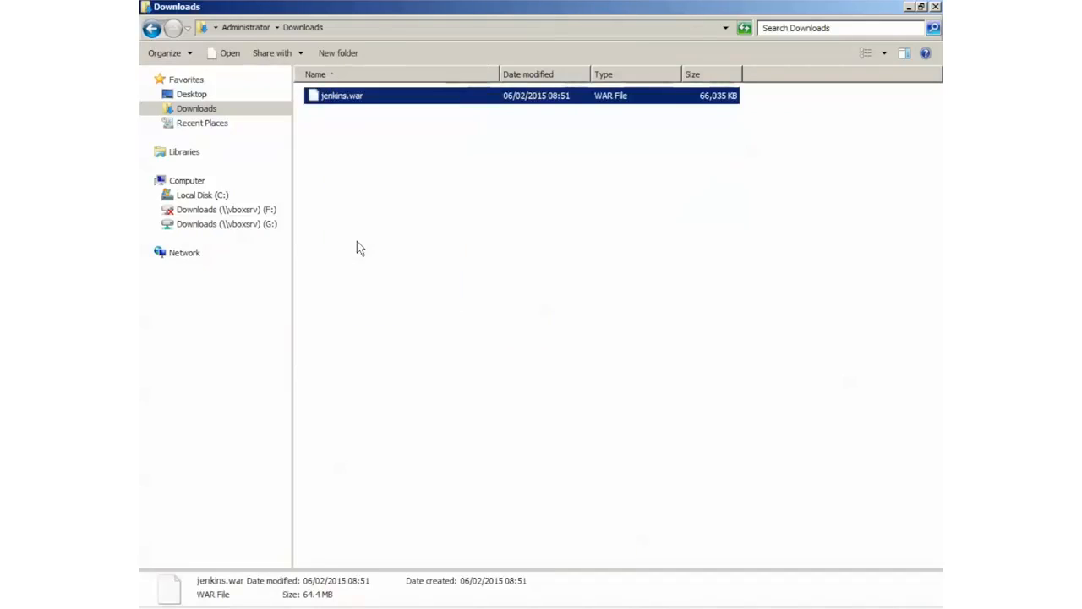
{"action": "key", "text": "alt+Tab"}
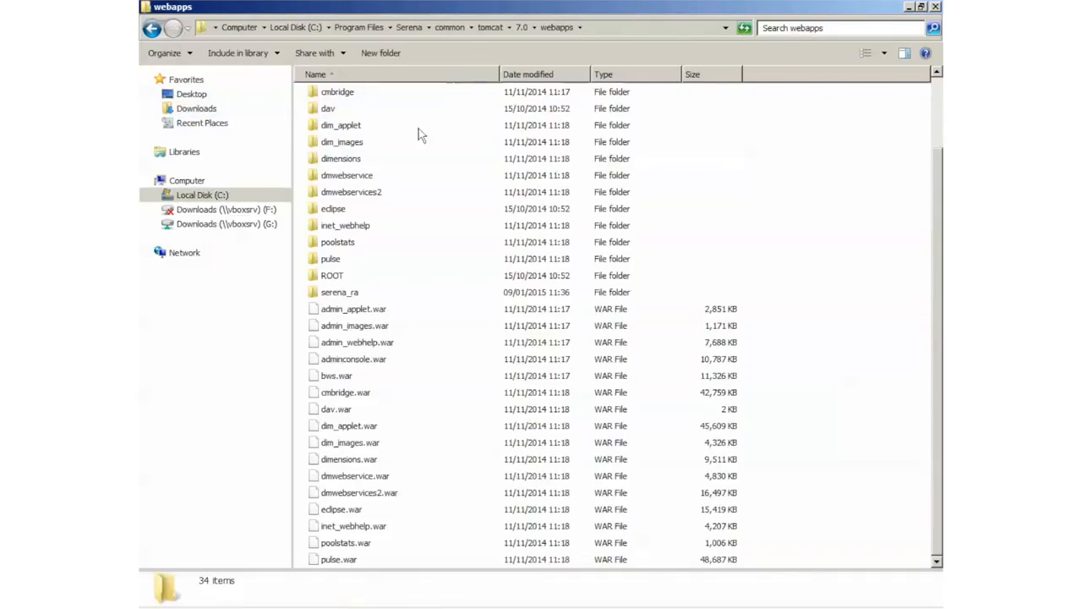
{"action": "right_click", "coordinate": [797, 407]}
{"action": "left_click", "coordinate": [832, 277]}
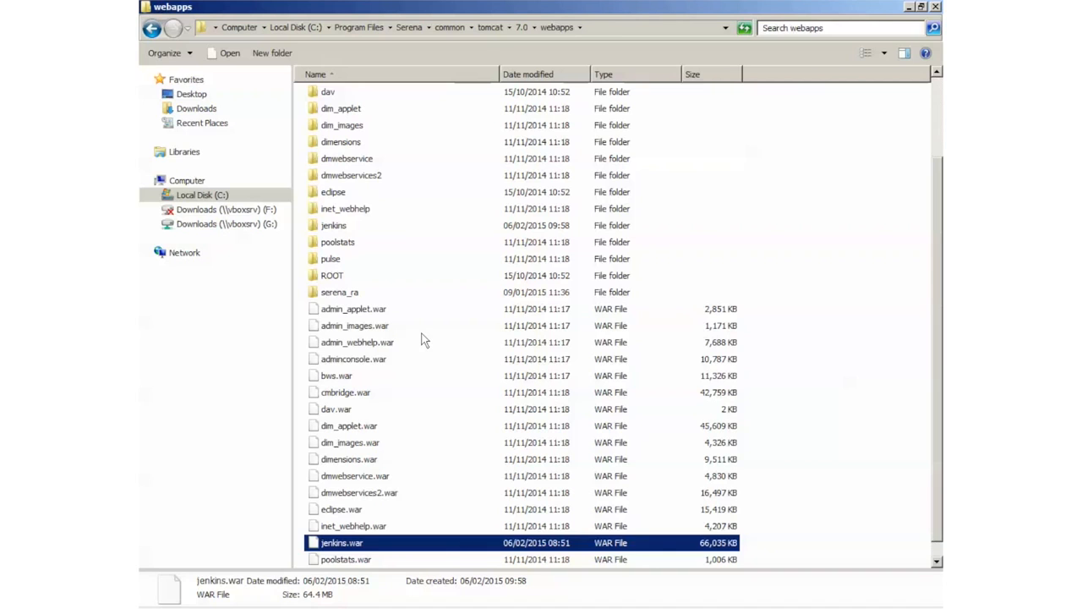
{"action": "key", "text": "alt"}
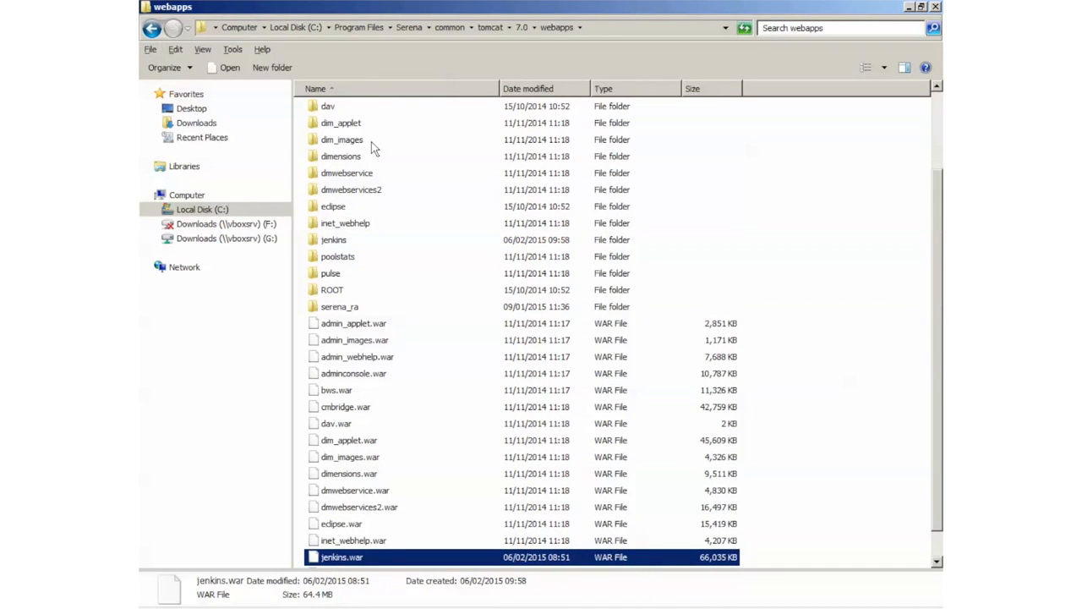
{"action": "left_click", "coordinate": [406, 27]}
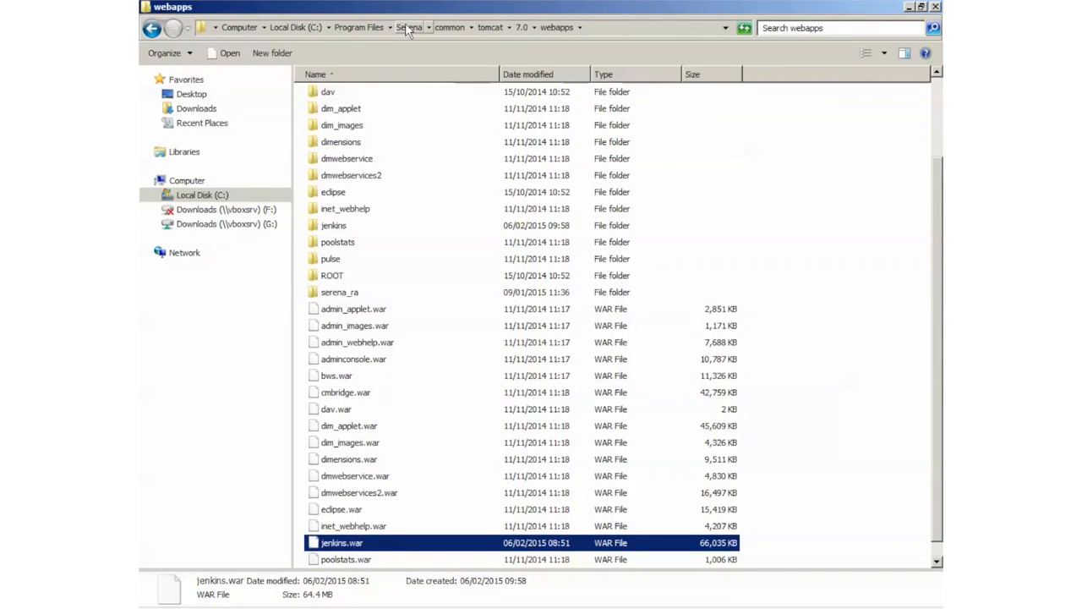
- Copy darius.jar through dmnet.jar from Dimensions 14.1\CM\java_api\lib
{"action": "left_click", "coordinate": [406, 26]}
{"action": "left_click", "coordinate": [376, 152]}
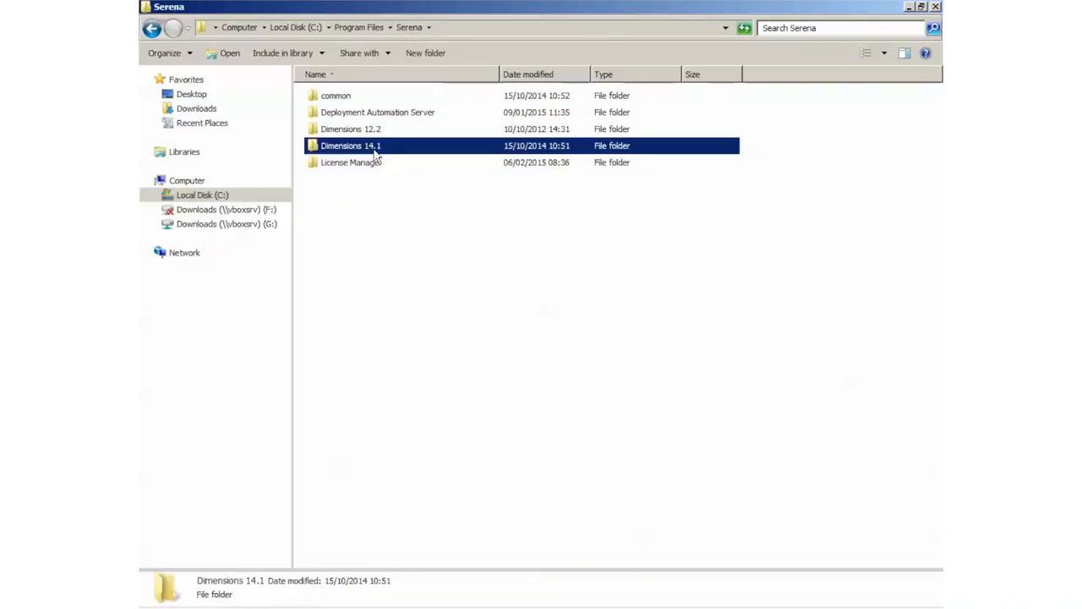
{"action": "double_click", "coordinate": [376, 151]}
{"action": "double_click", "coordinate": [333, 105]}
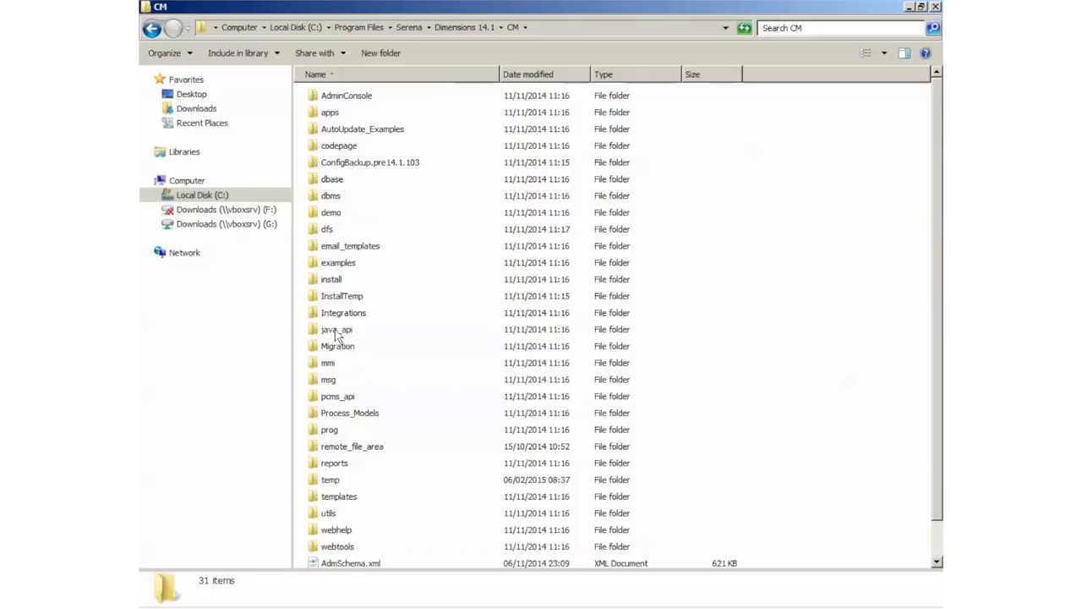
{"action": "left_click", "coordinate": [338, 331]}
{"action": "double_click", "coordinate": [337, 331]}
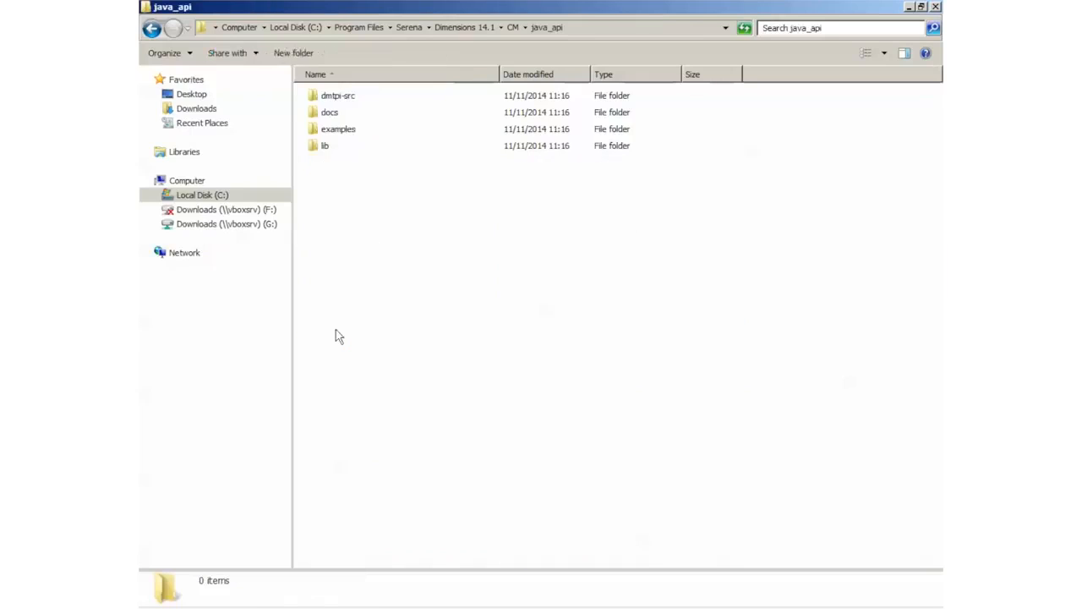
{"action": "double_click", "coordinate": [321, 149]}
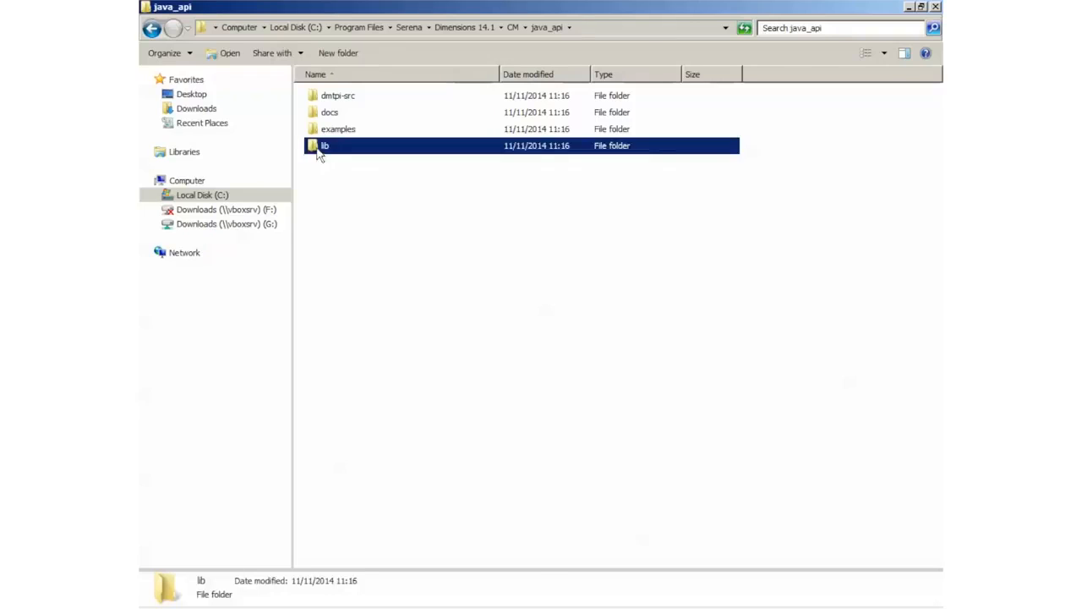
{"action": "left_click", "coordinate": [320, 149]}
{"action": "left_click", "coordinate": [338, 116]}
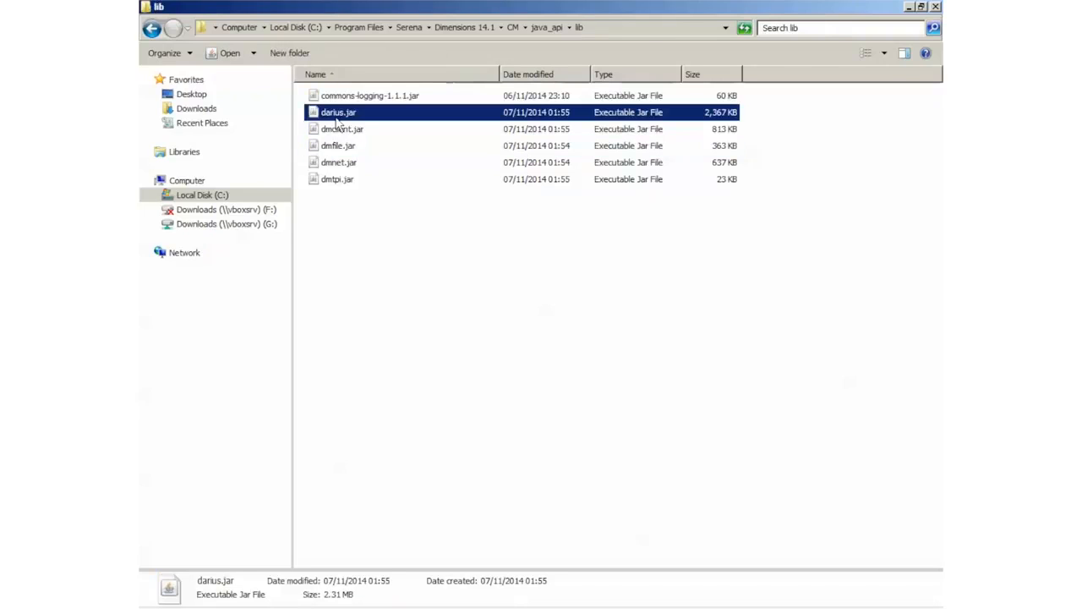
{"action": "left_click", "coordinate": [341, 165], "text": "shift"}
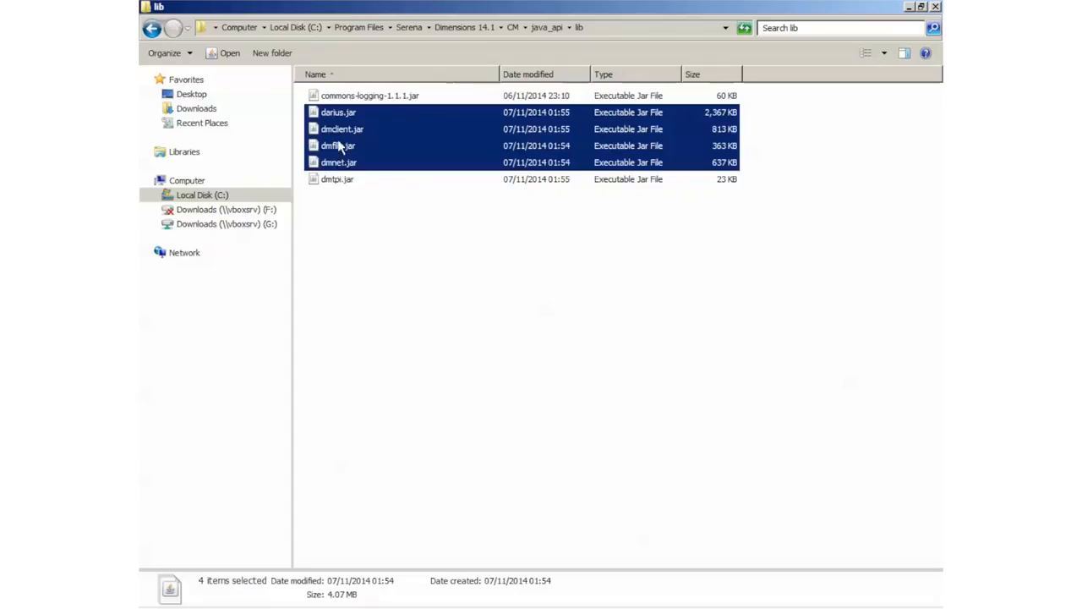
{"action": "right_click", "coordinate": [339, 146]}
{"action": "left_click", "coordinate": [366, 247]}
- Paste the four jars into common\tomcat\7.0\webapps\jenkins\WEB-INF\lib, then return to Firefox
{"action": "left_click", "coordinate": [421, 30]}
{"action": "left_click", "coordinate": [334, 100]}
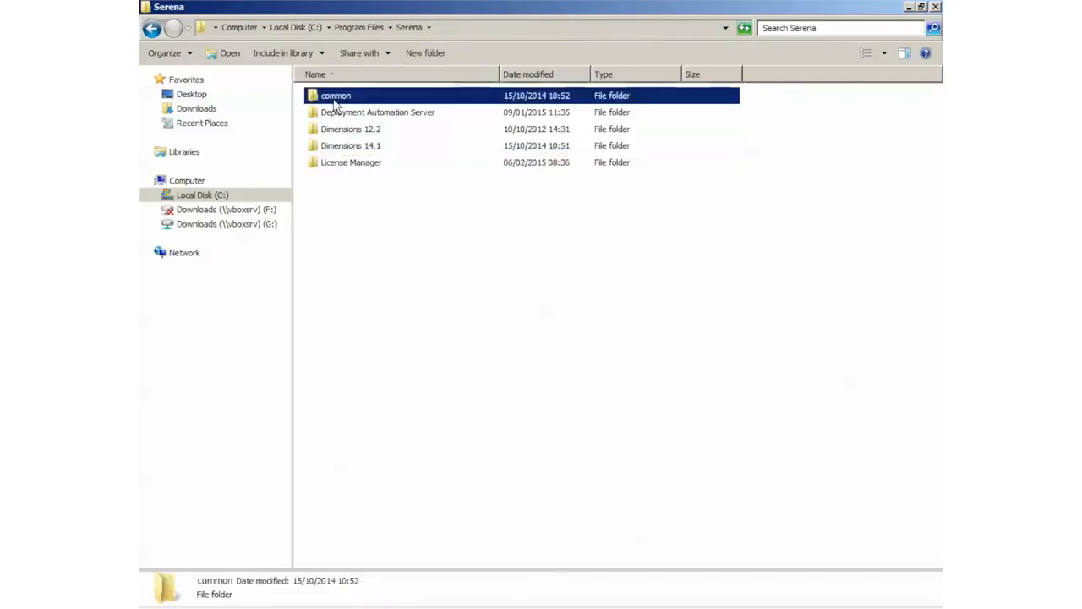
{"action": "double_click", "coordinate": [333, 102]}
{"action": "double_click", "coordinate": [334, 131]}
{"action": "left_click", "coordinate": [333, 100]}
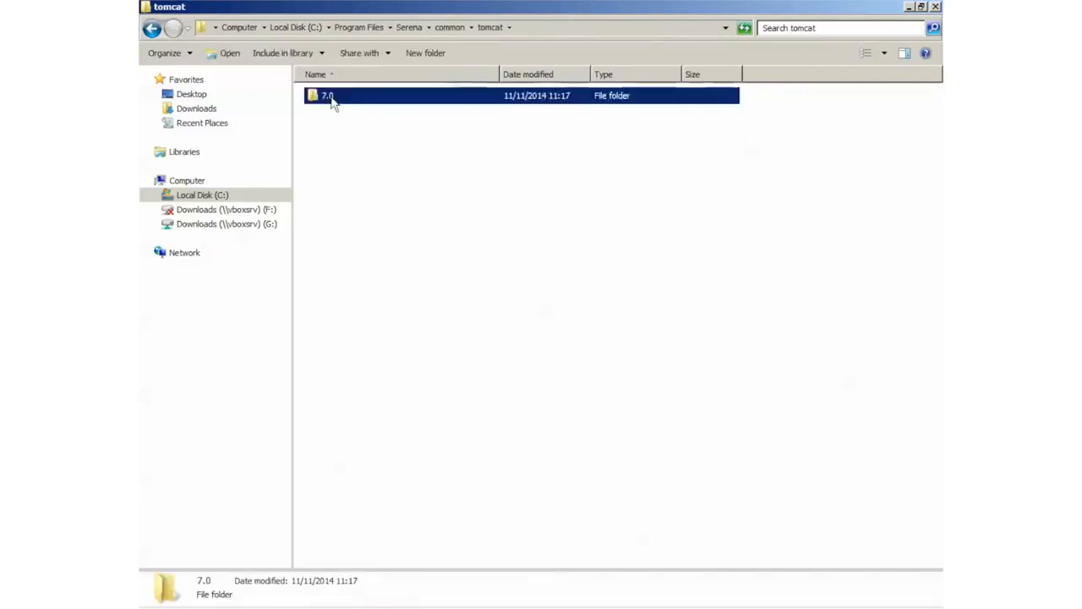
{"action": "double_click", "coordinate": [333, 99]}
{"action": "double_click", "coordinate": [340, 200]}
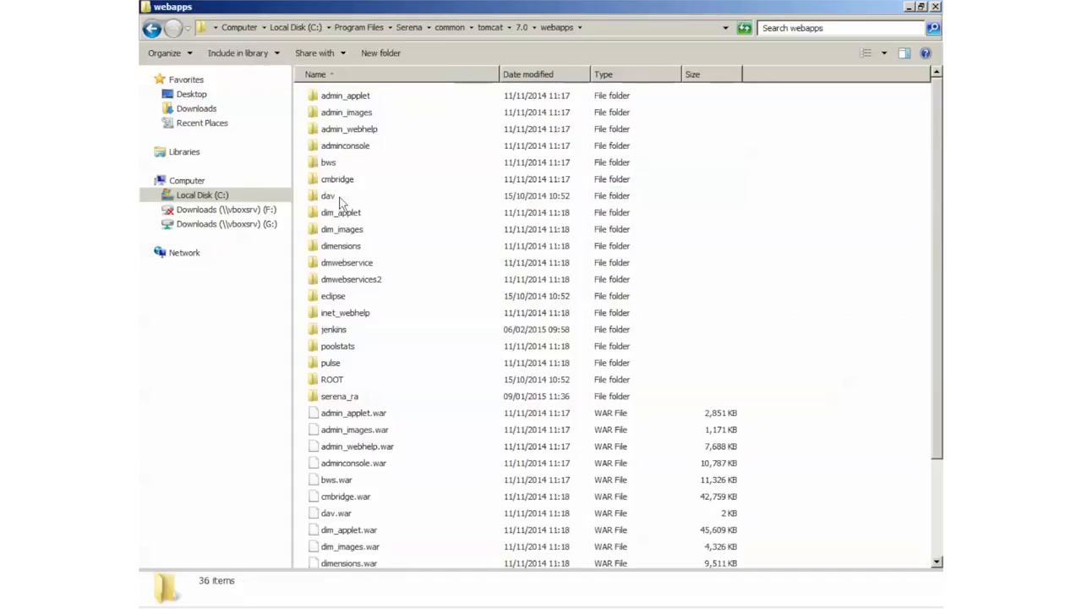
{"action": "double_click", "coordinate": [340, 331]}
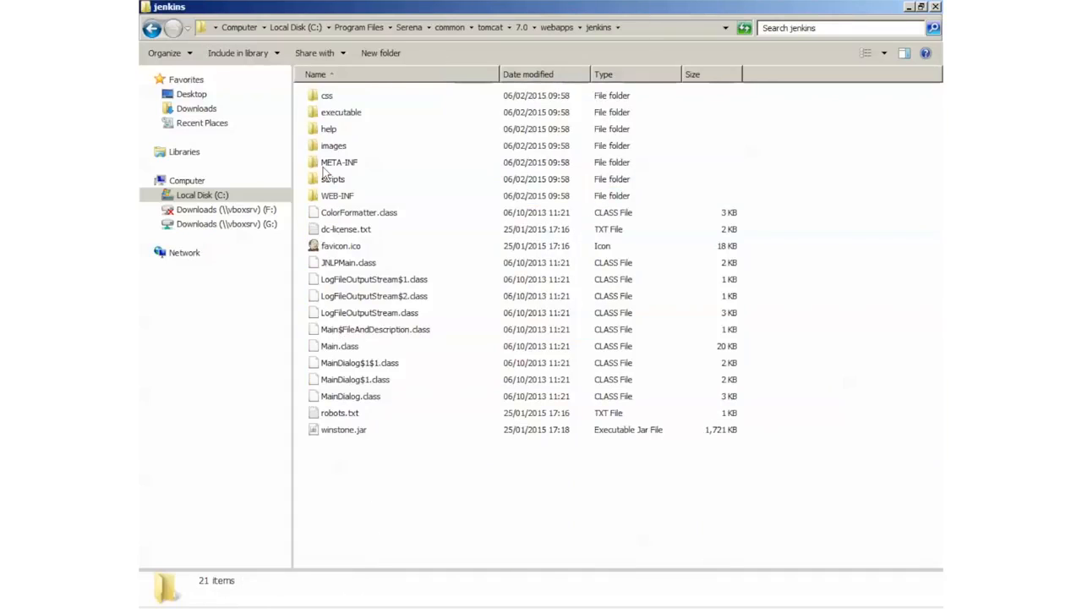
{"action": "double_click", "coordinate": [335, 197]}
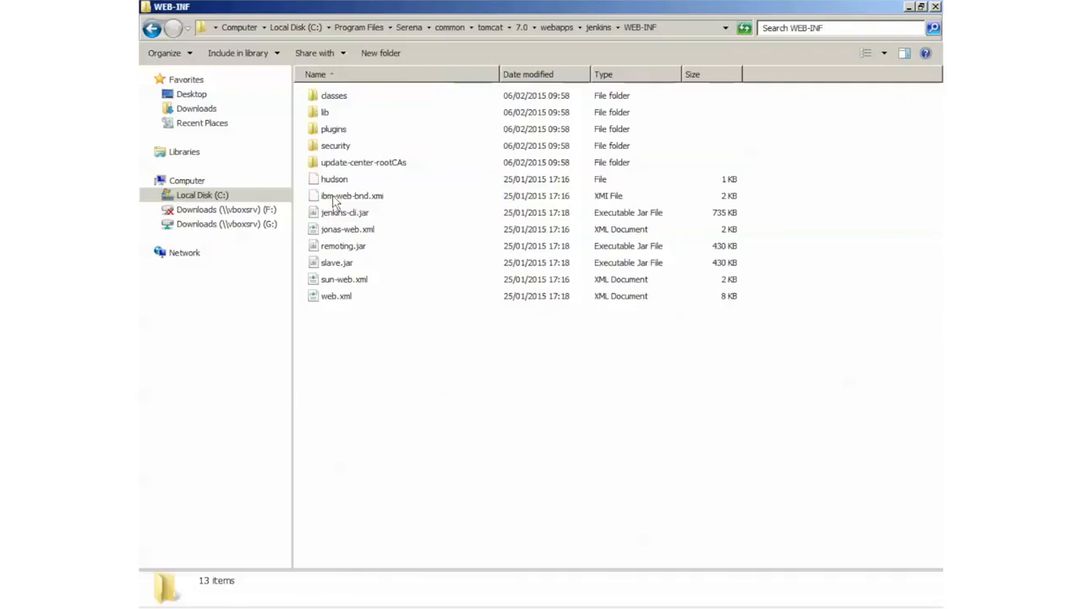
{"action": "double_click", "coordinate": [325, 113]}
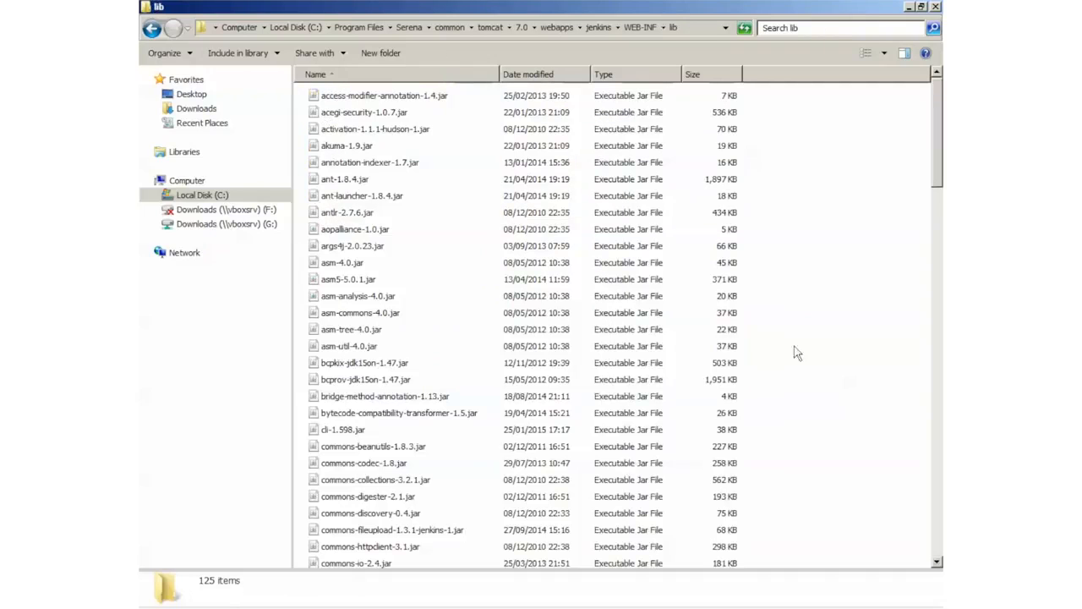
{"action": "right_click", "coordinate": [799, 289]}
{"action": "left_click", "coordinate": [832, 378]}
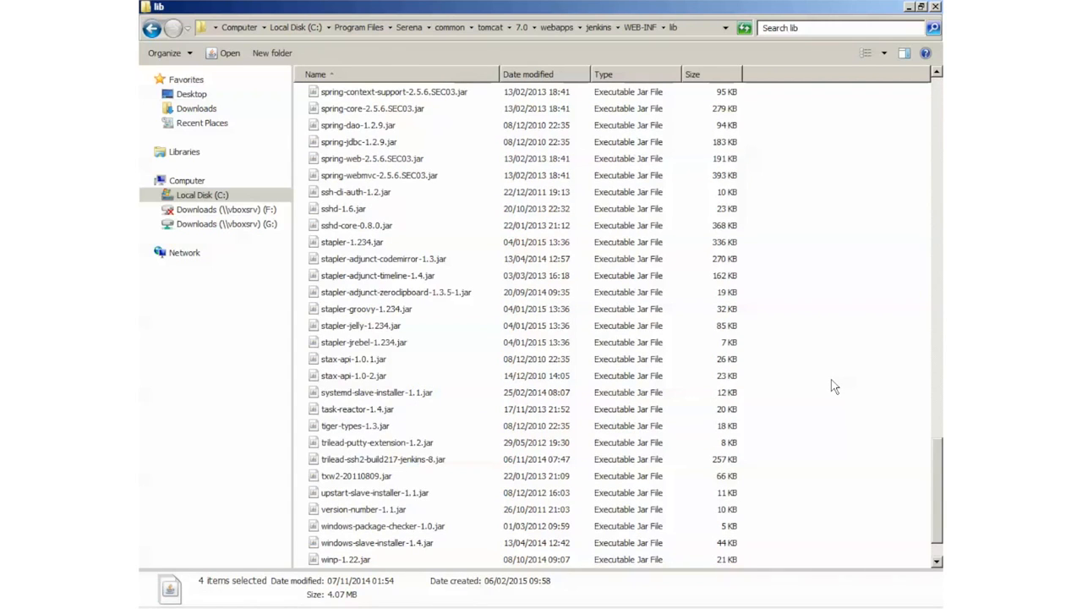
{"action": "key", "text": "alt+Tab"}
{"action": "key", "text": "alt+Tab"}
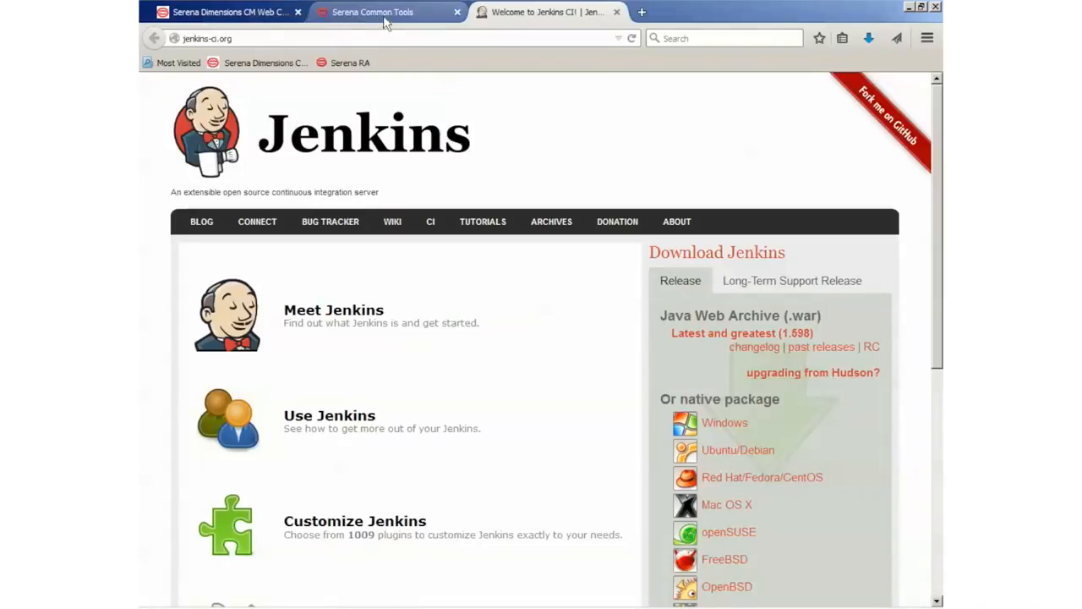
- Load the Jenkins dashboard at pc-st-w28k:8080/jenkins, then switch to the Services window
{"action": "left_click", "coordinate": [388, 15]}
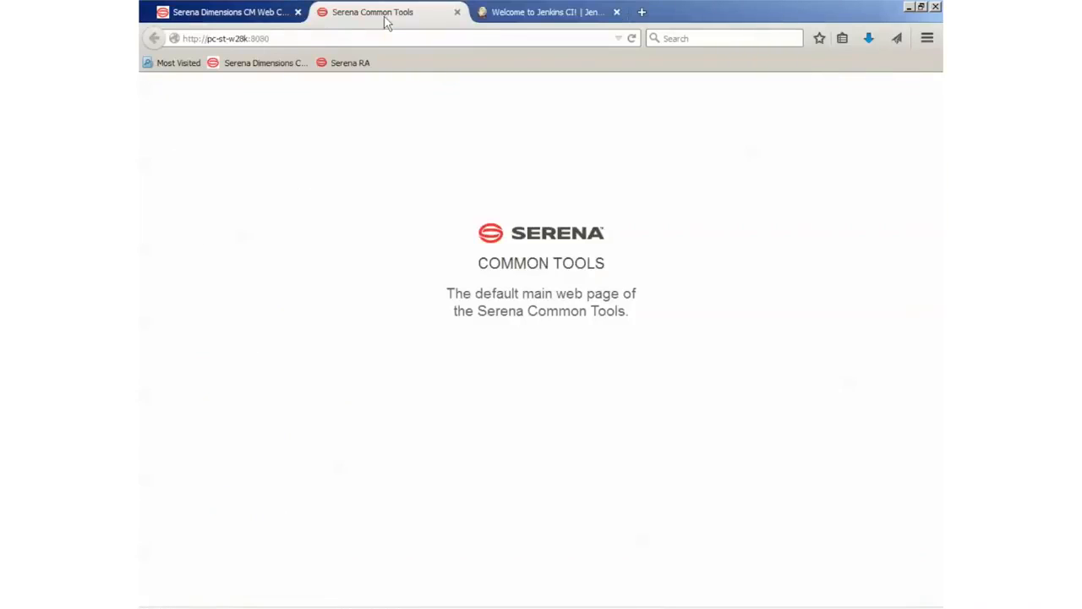
{"action": "left_click", "coordinate": [316, 37]}
{"action": "left_click", "coordinate": [317, 37]}
{"action": "type", "text": "/"}
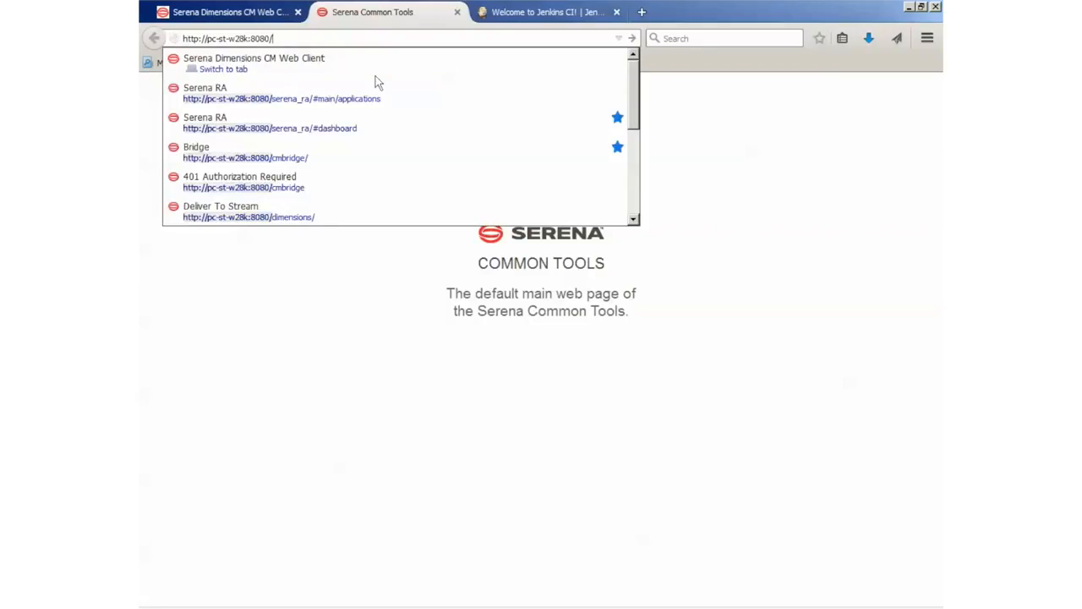
{"action": "type", "text": "j"}
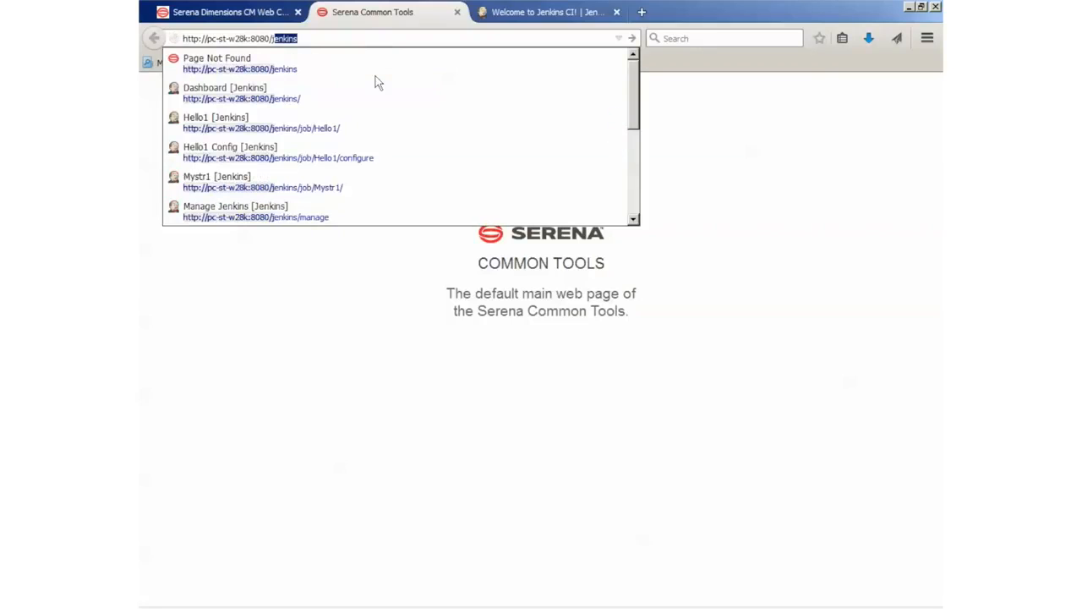
{"action": "key", "text": "Return"}
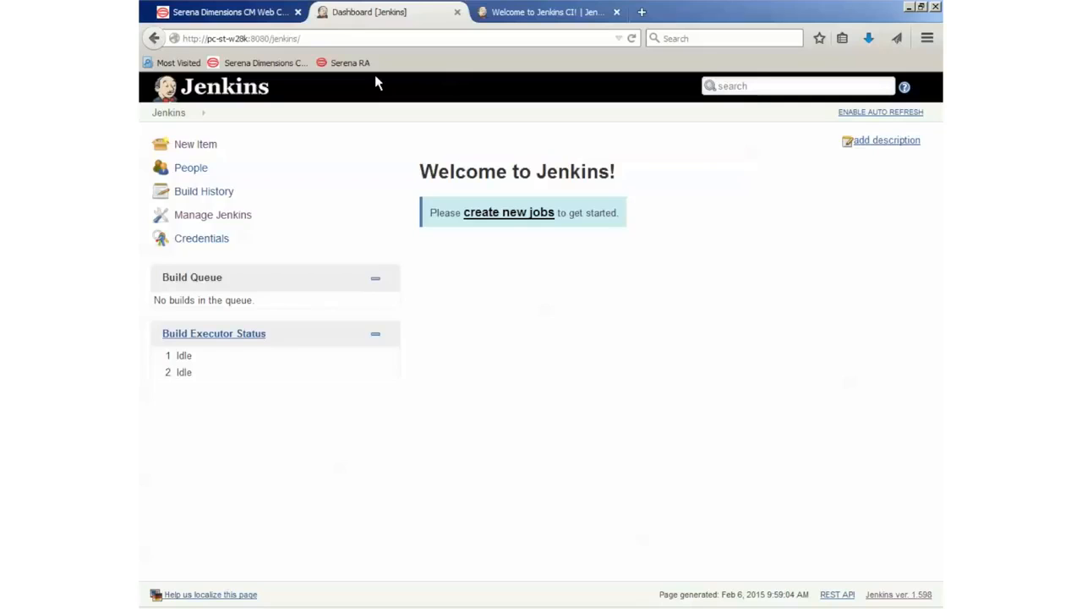
{"action": "key", "text": "alt+Tab"}
{"action": "key", "text": "alt+Tab"}
{"action": "key", "text": "alt+Tab"}
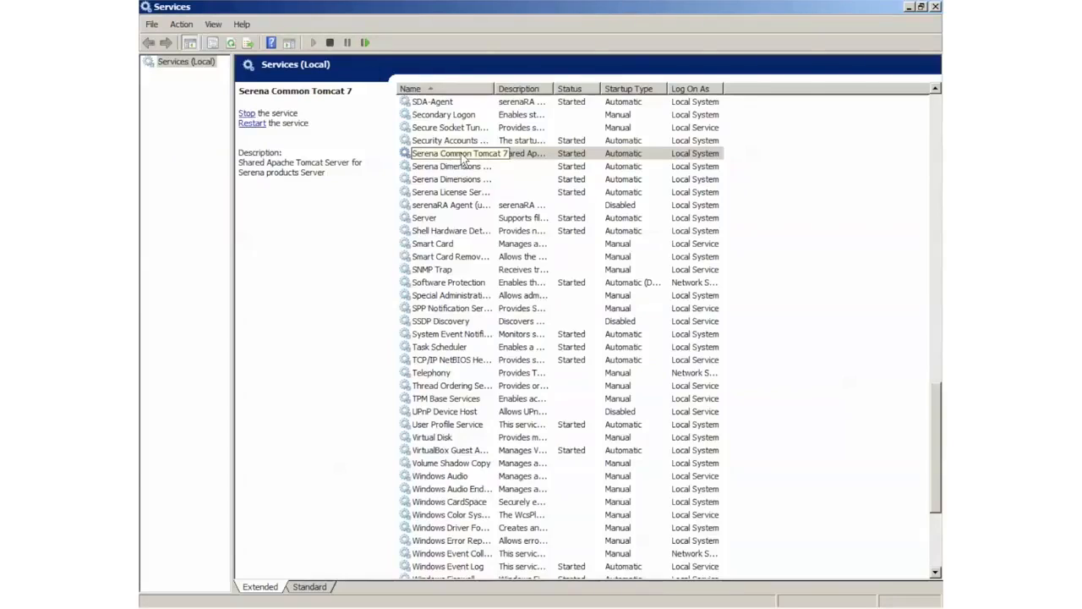
- Restart the Serena Common Tomcat 7 service and return to Jenkins in Firefox
{"action": "right_click", "coordinate": [462, 158]}
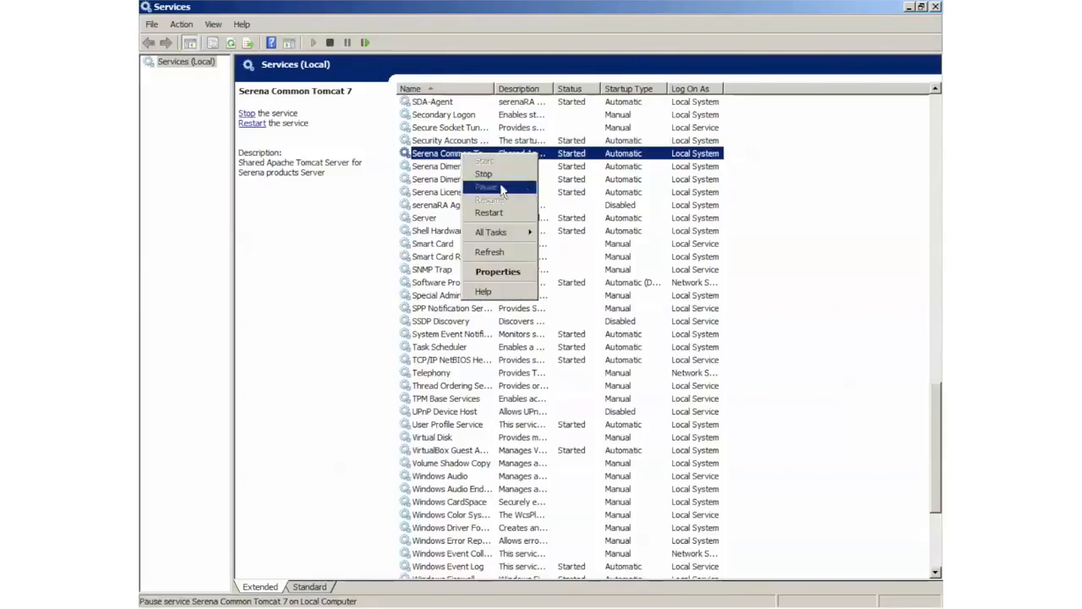
{"action": "left_click", "coordinate": [504, 218]}
{"action": "mouse_move", "coordinate": [397, 606]}
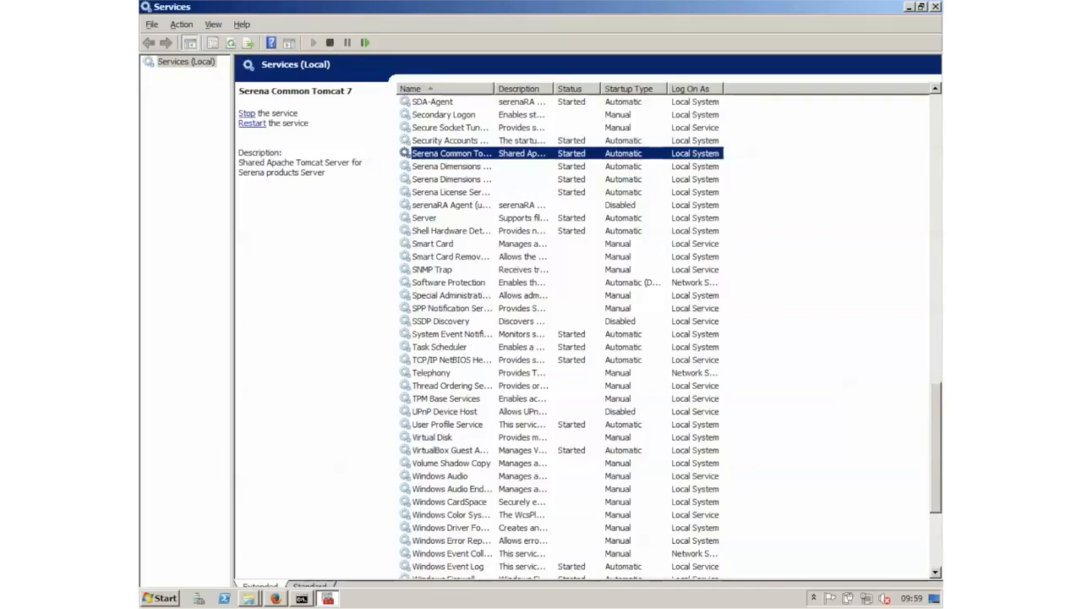
{"action": "key", "text": "alt+Tab"}
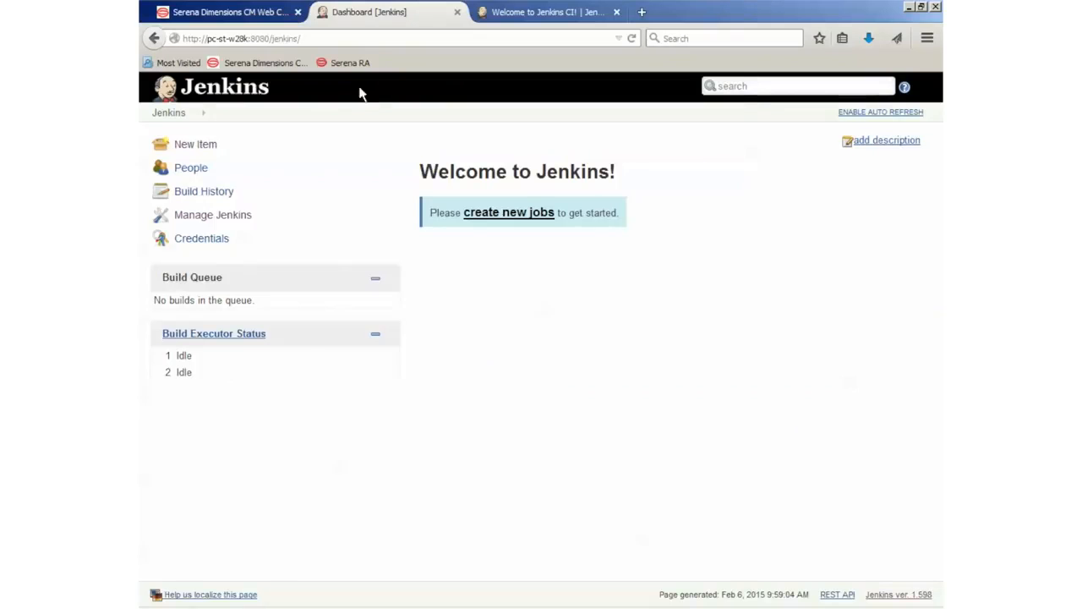
{"action": "left_click", "coordinate": [203, 109]}
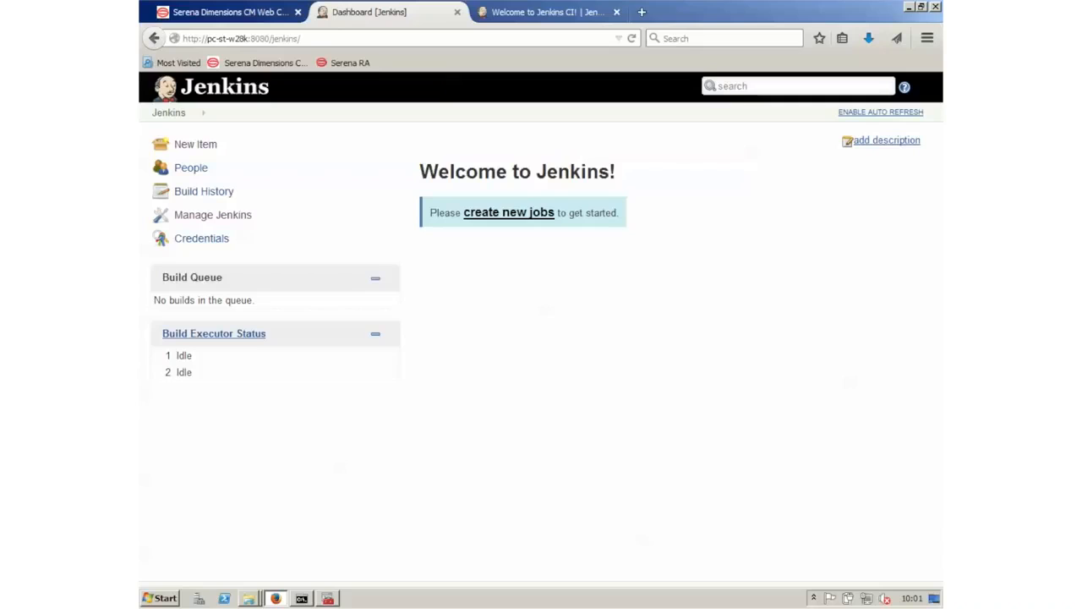
- Find the Dimensions Plugin by filtering 'dim' and install it without restarting
{"action": "left_click", "coordinate": [190, 221]}
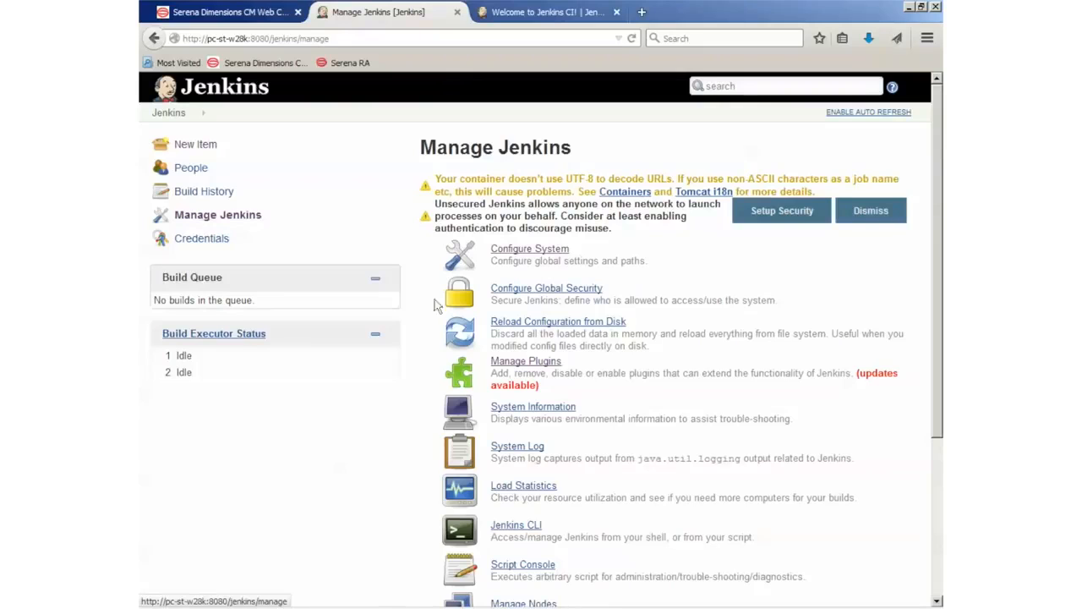
{"action": "left_click", "coordinate": [526, 364]}
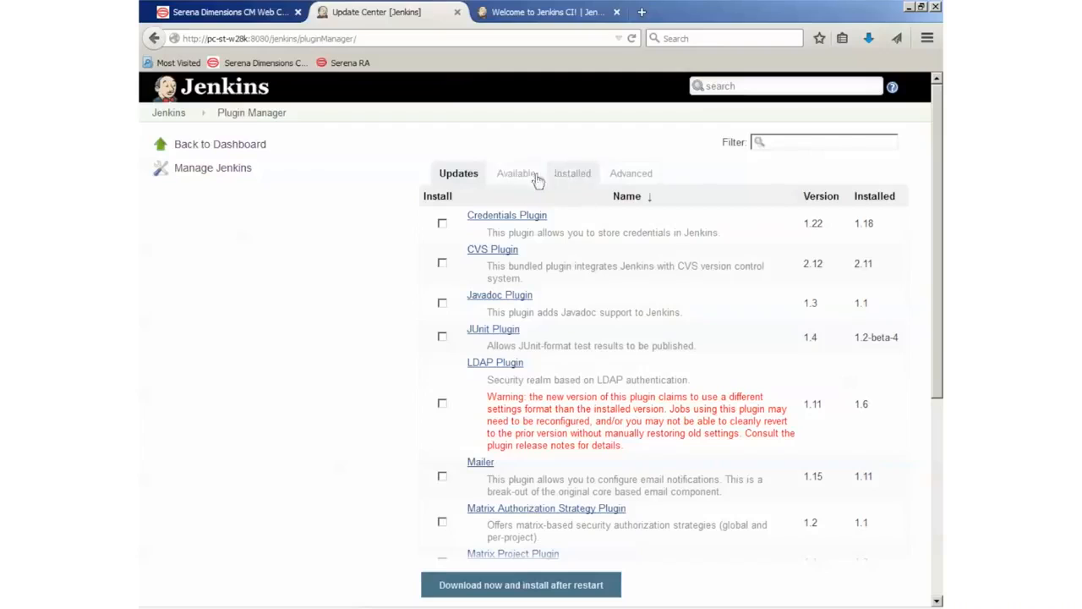
{"action": "left_click", "coordinate": [522, 179]}
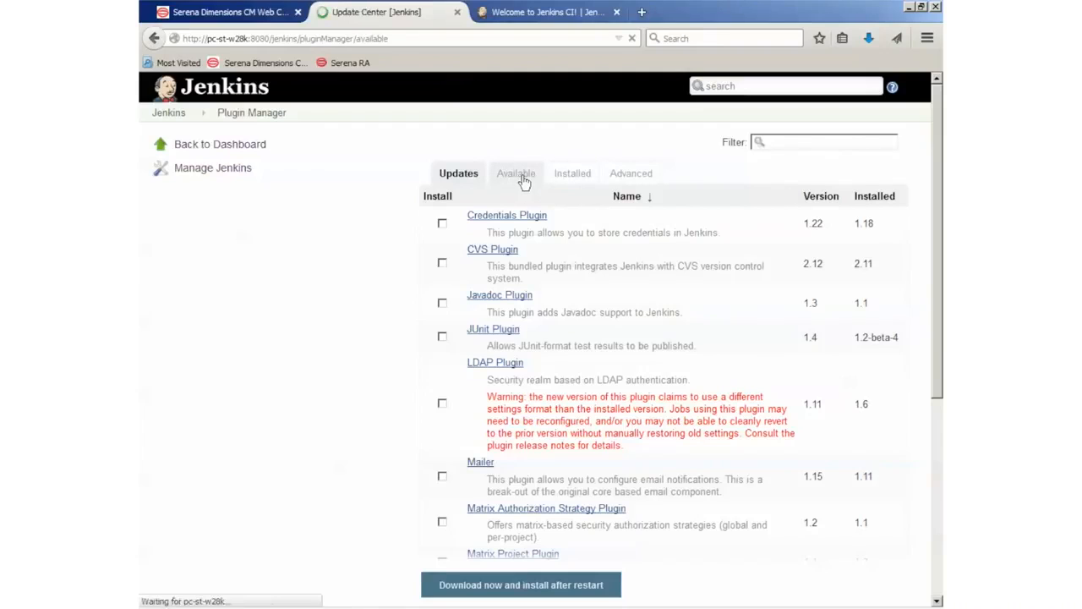
{"action": "left_click", "coordinate": [780, 143]}
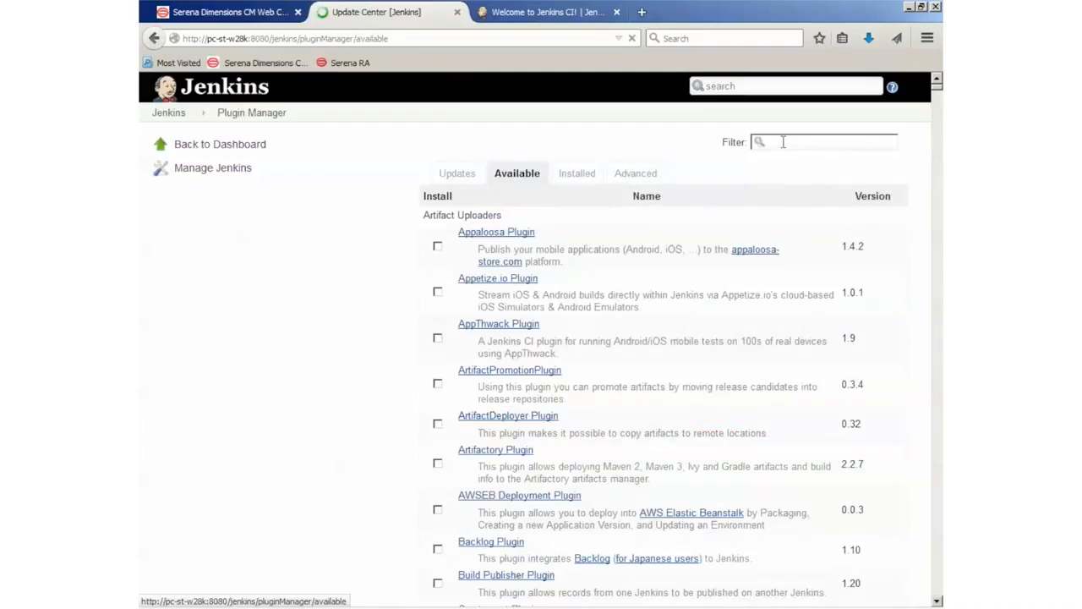
{"action": "type", "text": "dim"}
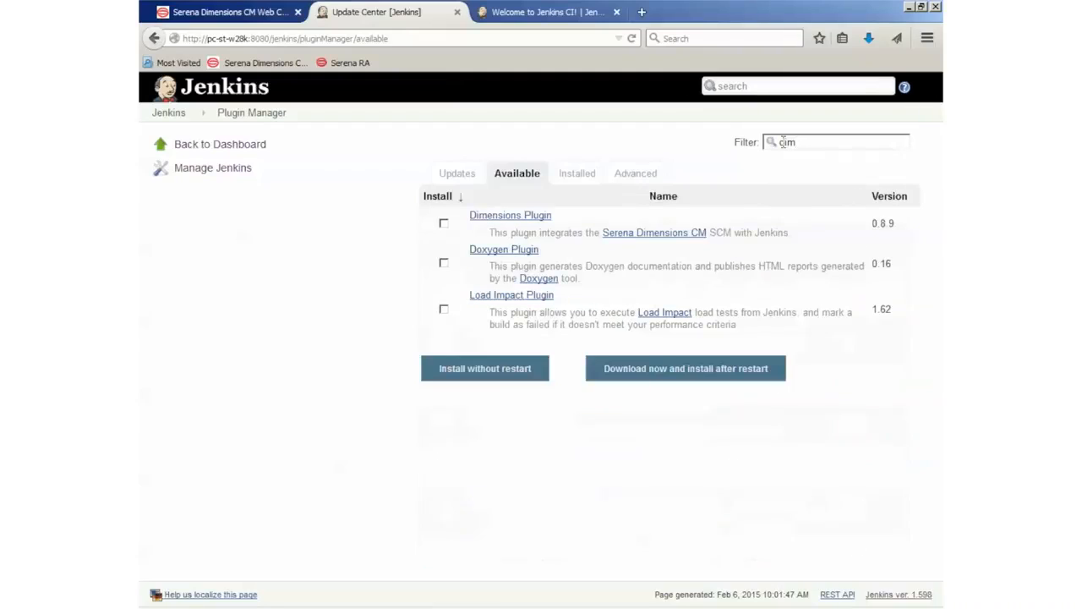
{"action": "left_click", "coordinate": [444, 224]}
{"action": "left_click", "coordinate": [479, 377]}
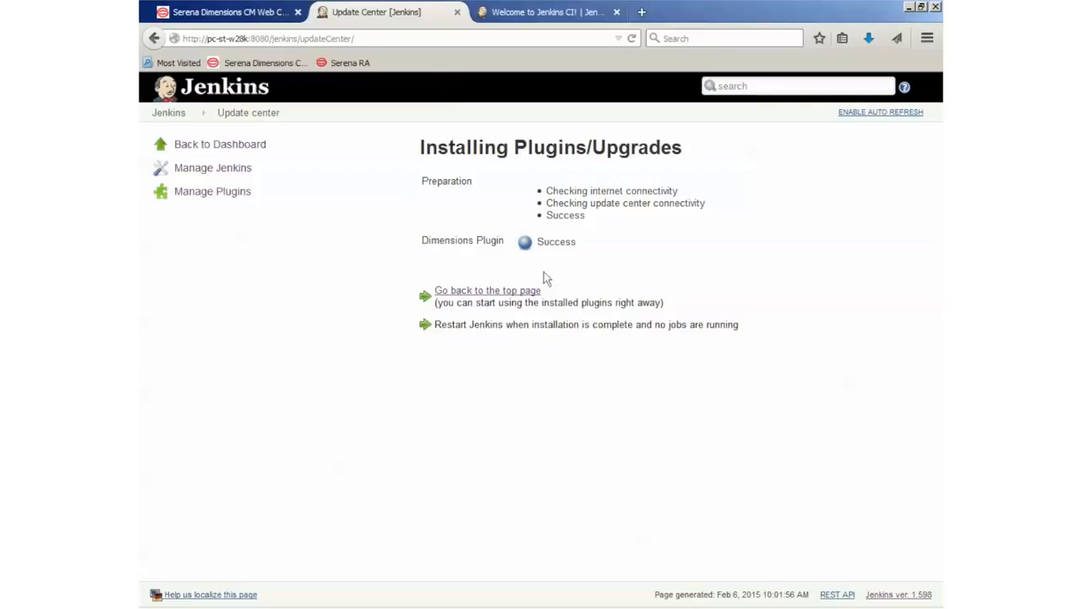
- Confirm the Dimensions CM Plugin appears among installed plugins, then return to the dashboard
{"action": "left_click", "coordinate": [213, 194]}
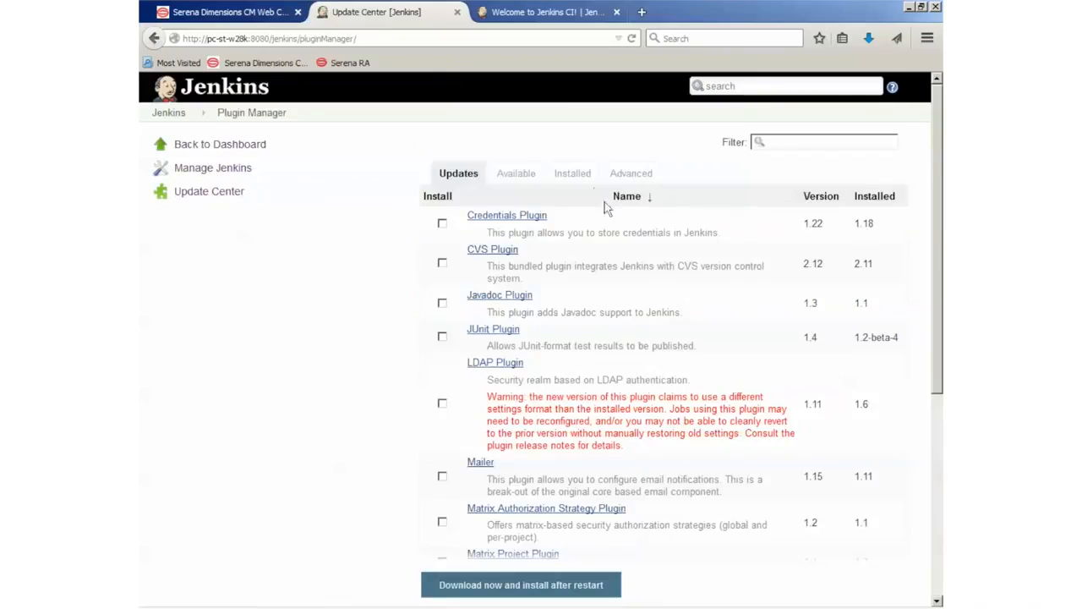
{"action": "left_click", "coordinate": [593, 177]}
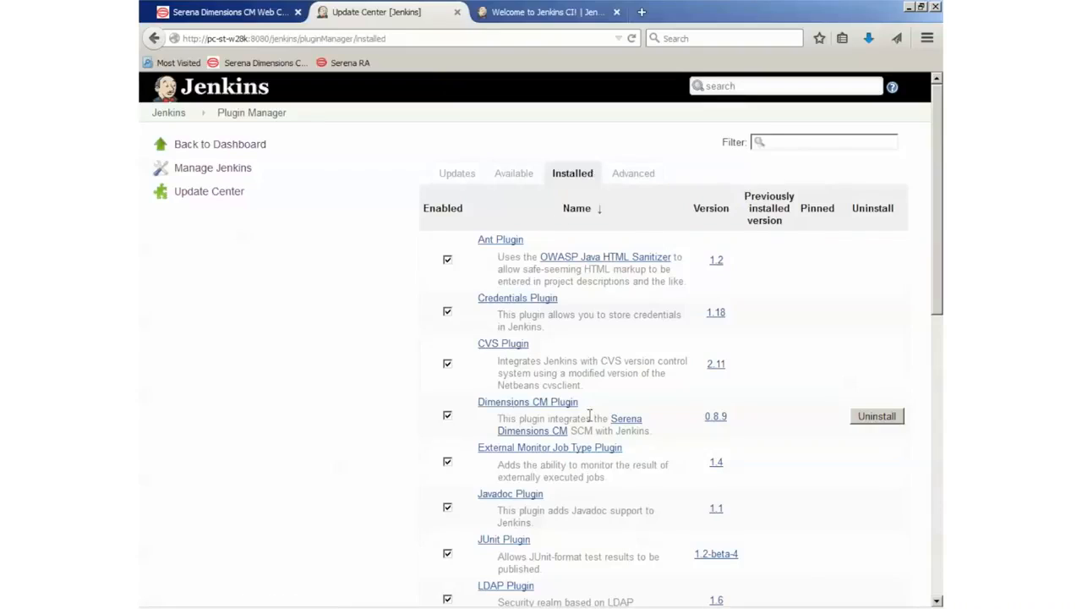
{"action": "left_click", "coordinate": [191, 114]}
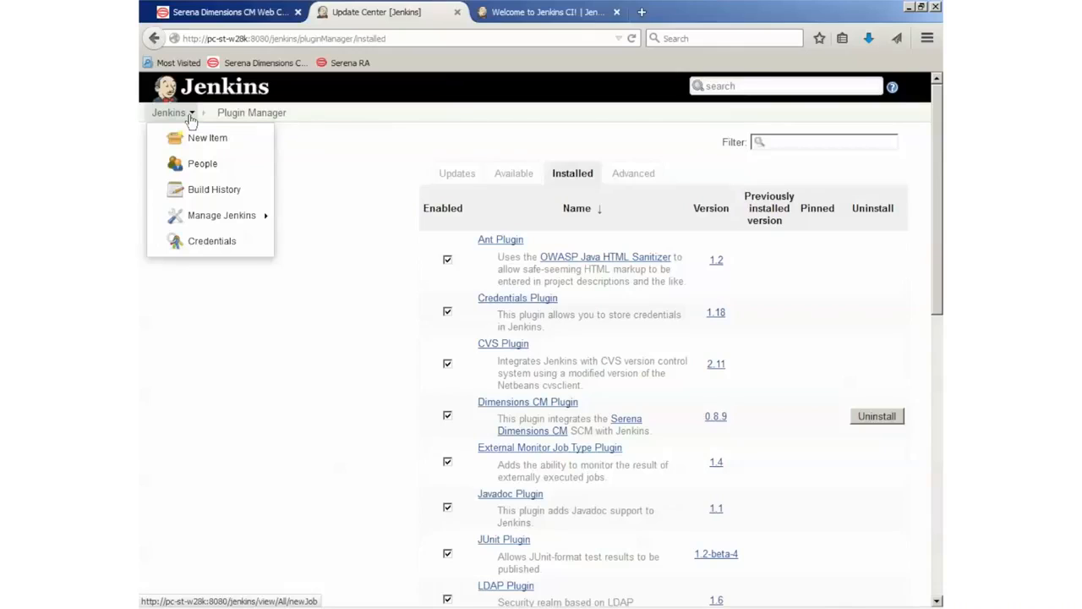
{"action": "left_click", "coordinate": [169, 112]}
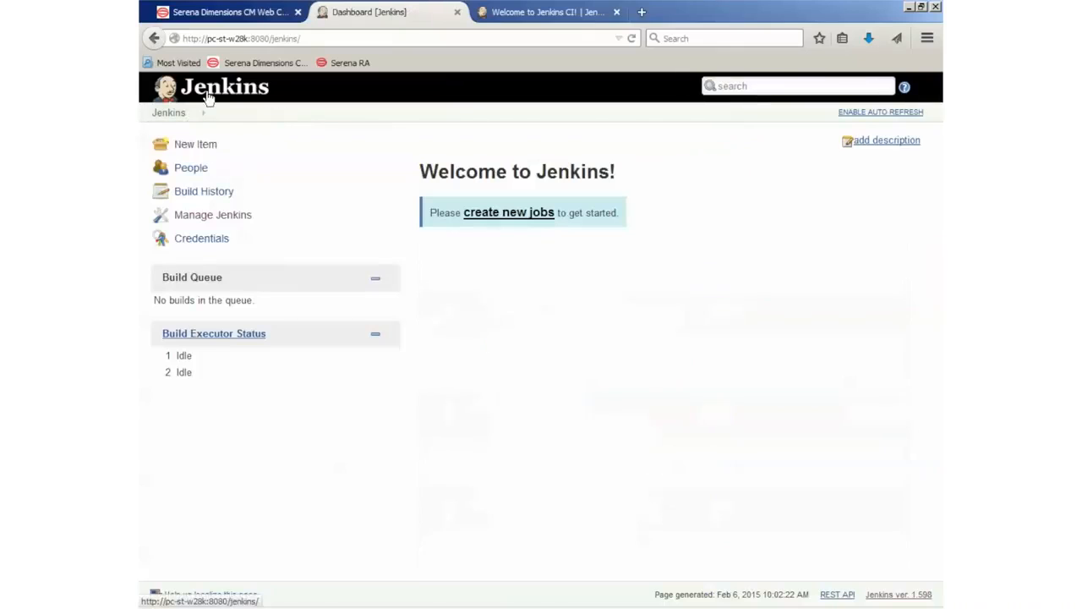
- In Configure System's Dimensions section, enter the login name and the account password
{"action": "left_click", "coordinate": [206, 216]}
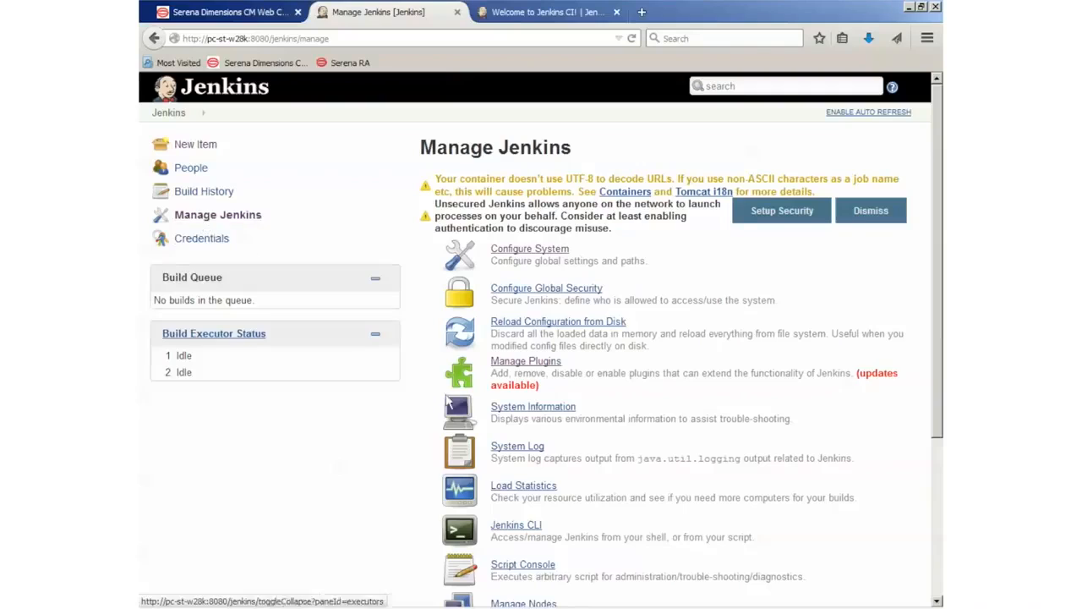
{"action": "left_click", "coordinate": [504, 252]}
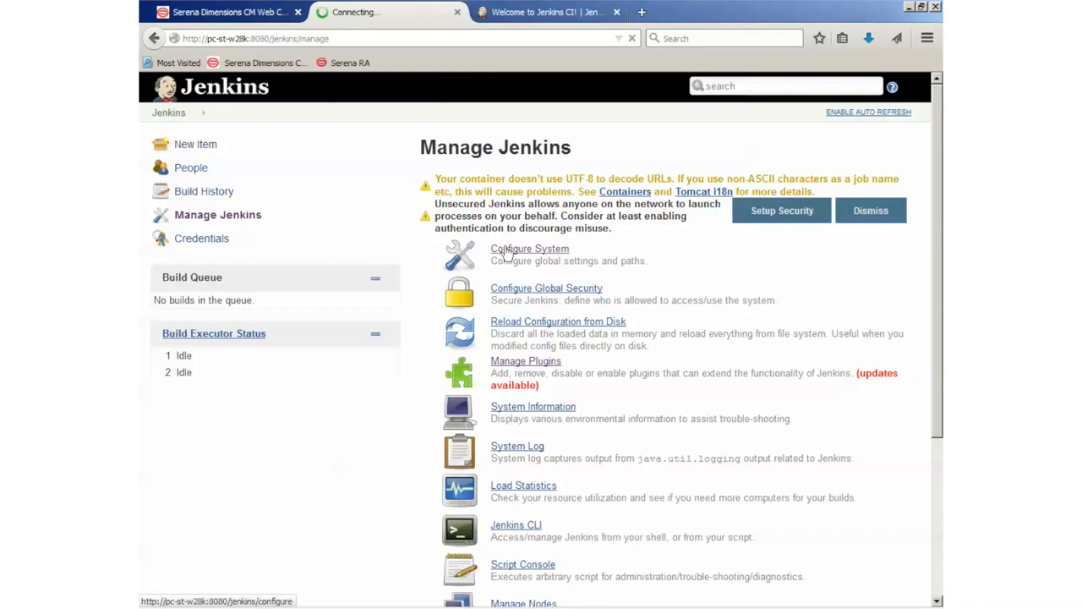
{"action": "scroll", "coordinate": [505, 252], "scroll_direction": "down", "scroll_amount": 10}
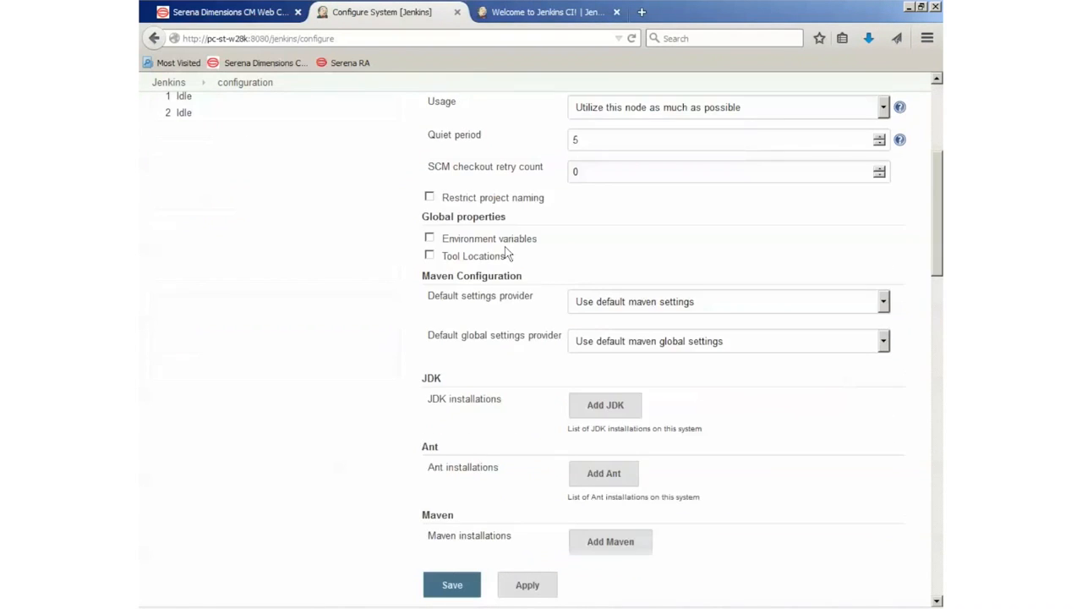
{"action": "scroll", "coordinate": [504, 252], "scroll_direction": "down", "scroll_amount": 4}
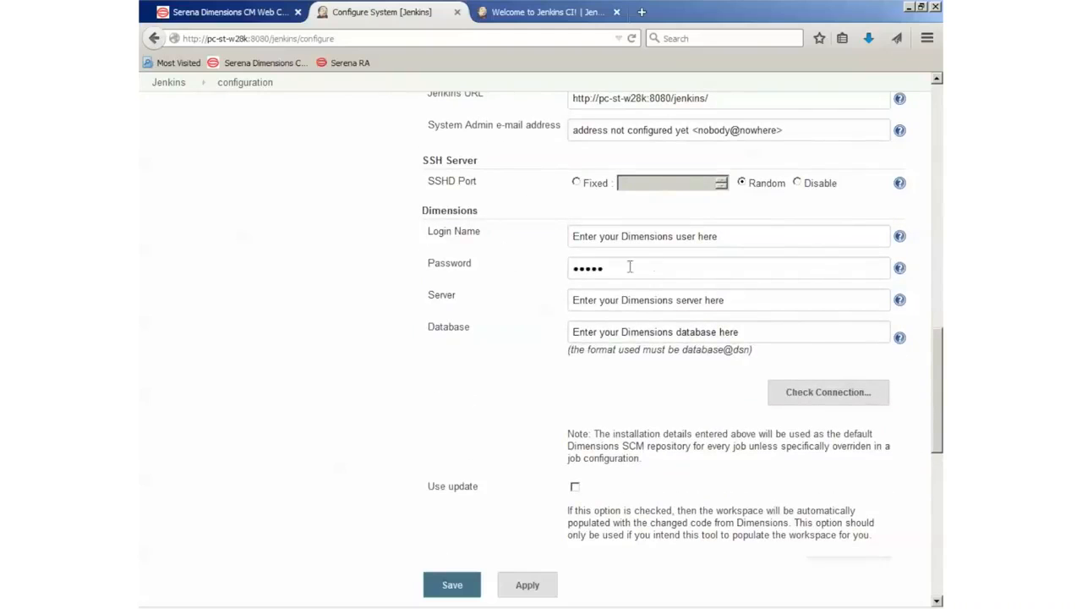
{"action": "left_click_drag", "start_coordinate": [724, 236], "coordinate": [339, 196]}
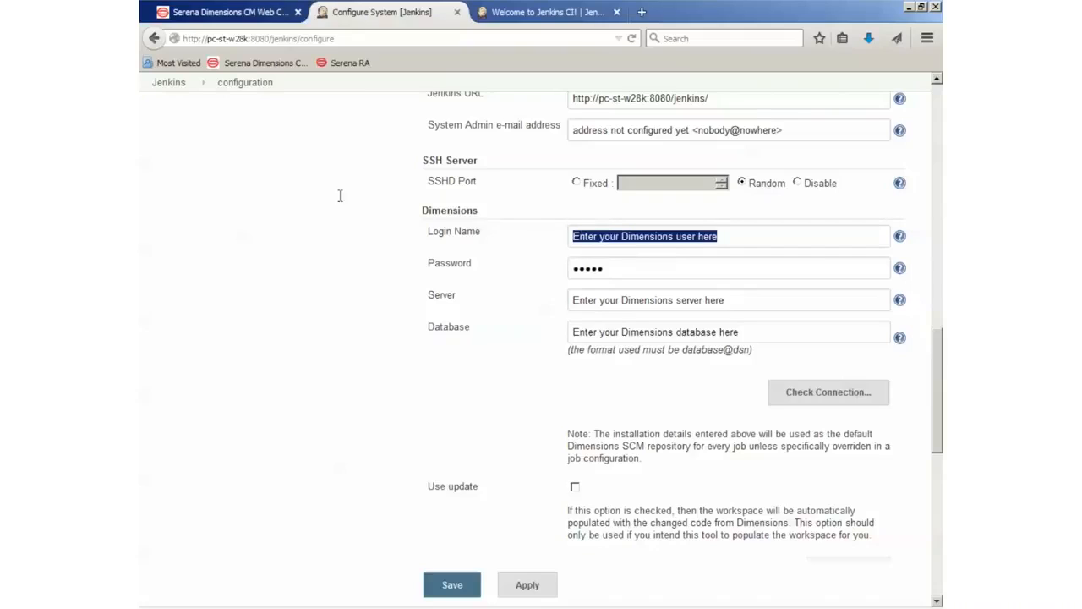
{"action": "key", "text": "Tab"}
{"action": "key", "text": "BackSpace"}
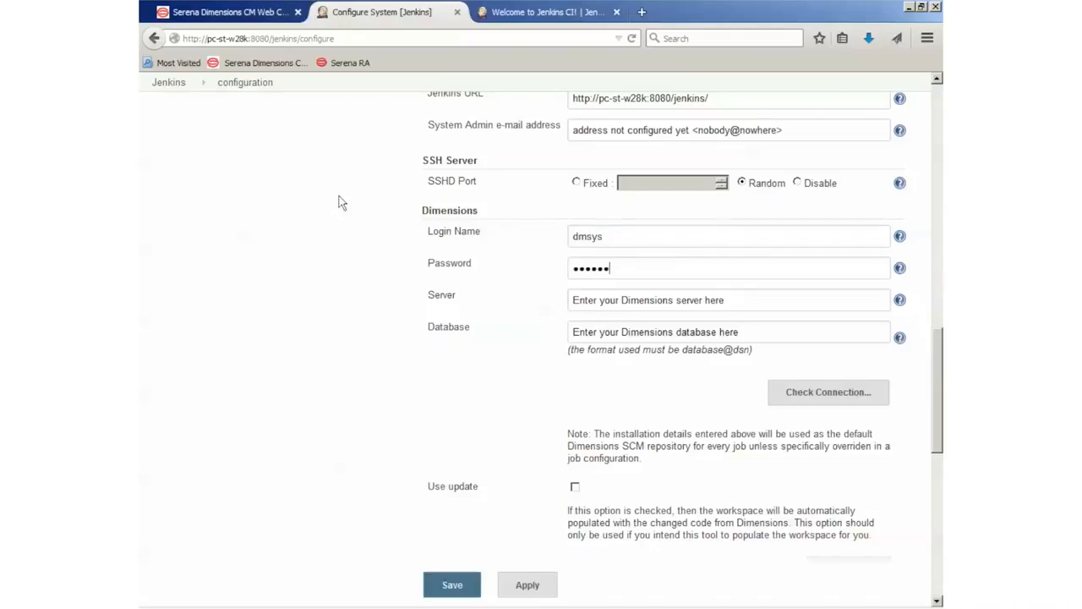
{"action": "key", "text": "BackSpace"}
{"action": "key", "text": "BackSpace"}
{"action": "key", "text": "BackSpace"}
{"action": "key", "text": "BackSpace"}
{"action": "key", "text": "BackSpace"}
{"action": "key", "text": "BackSpace"}
- Set the Dimensions server to pc-st-w28k and database to cm_typical@dim12
{"action": "left_click_drag", "start_coordinate": [749, 300], "coordinate": [401, 295]}
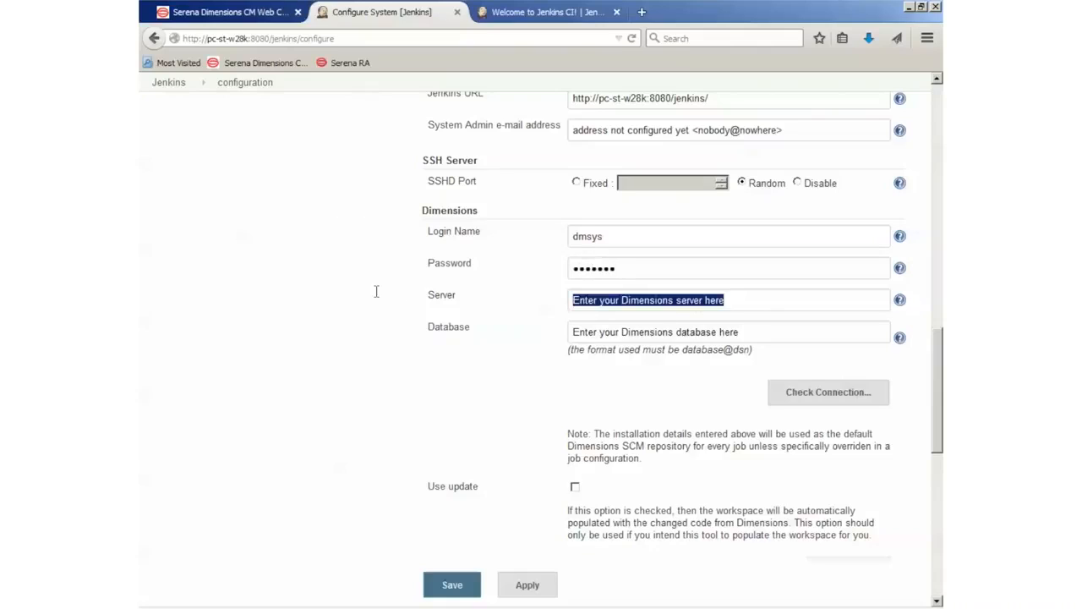
{"action": "type", "text": "pc-st-"}
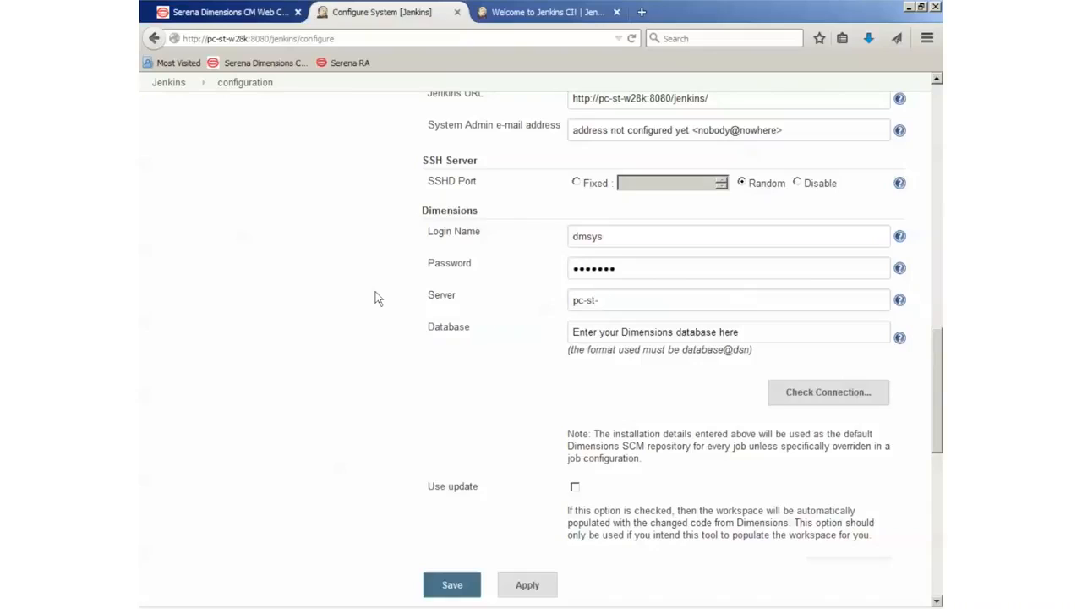
{"action": "type", "text": "w28k"}
{"action": "key", "text": "Tab"}
{"action": "type", "text": "cm_typ"}
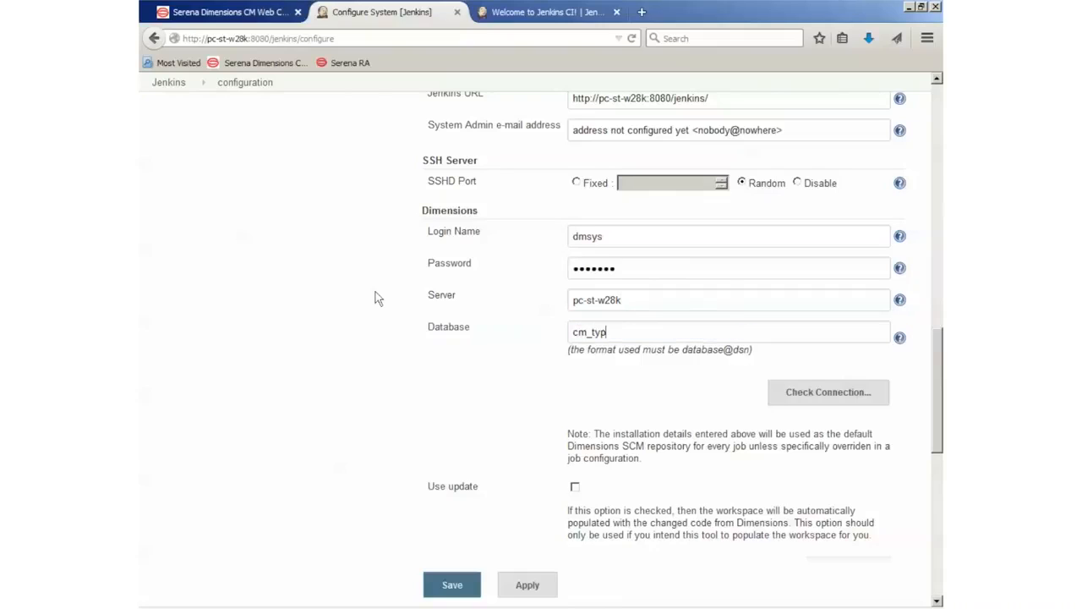
{"action": "type", "text": "ical@dim12"}
- Run the Dimensions connection check until it succeeds, then save the configuration
{"action": "left_click", "coordinate": [820, 400]}
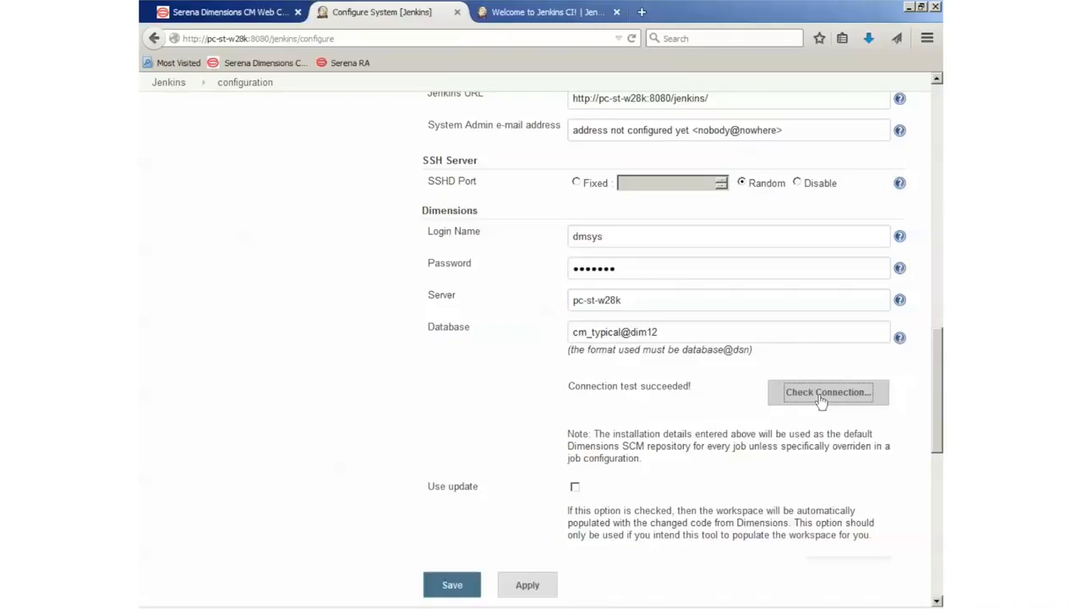
{"action": "left_click", "coordinate": [454, 585]}
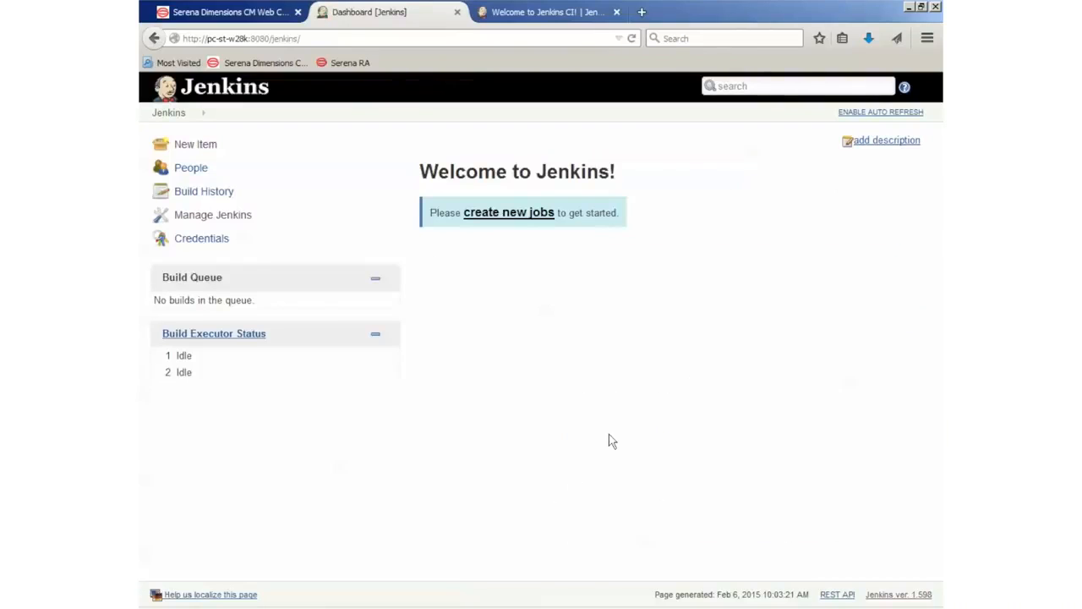